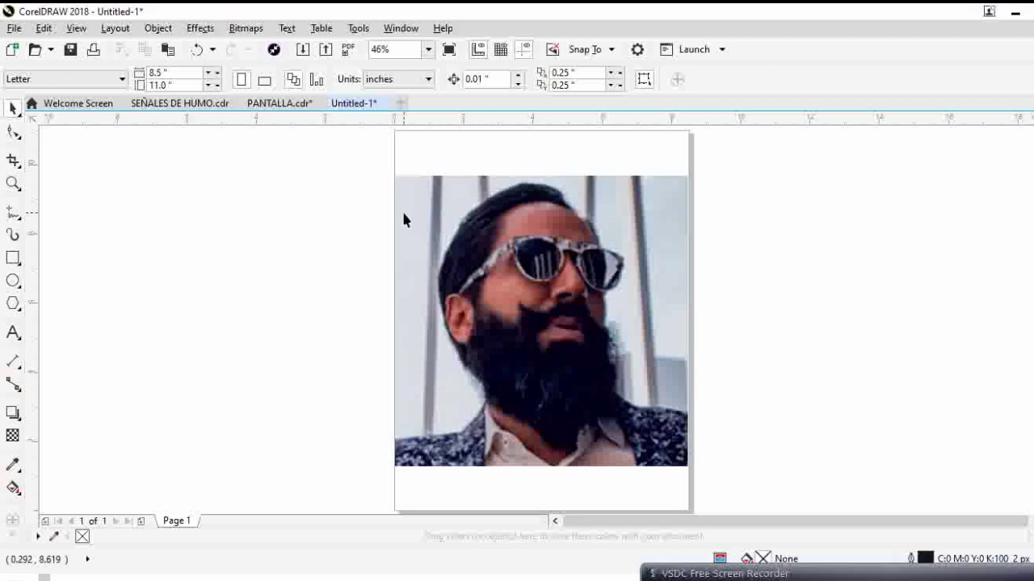
pyautogui.click(168, 30)
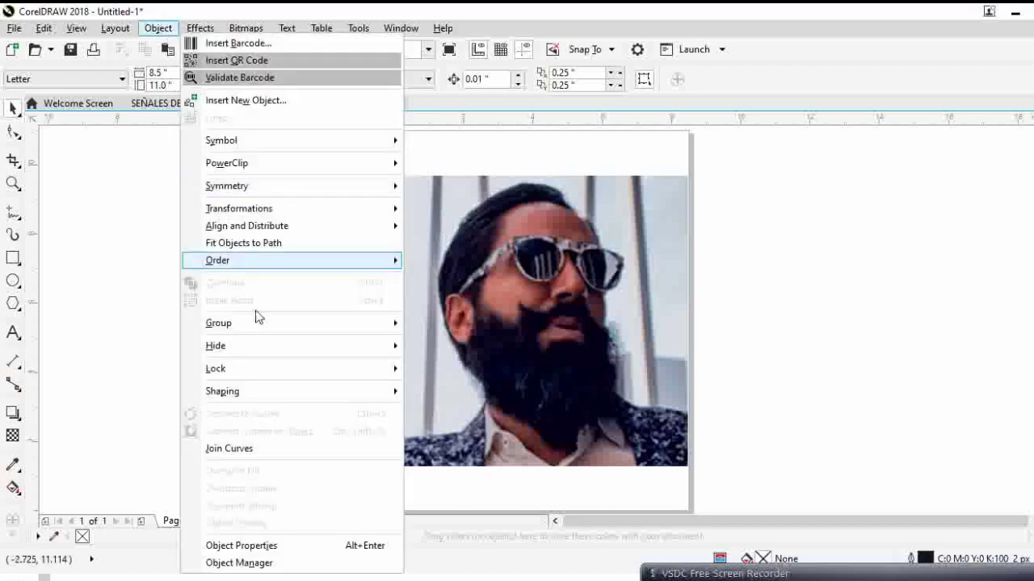
pyautogui.moveTo(296, 380)
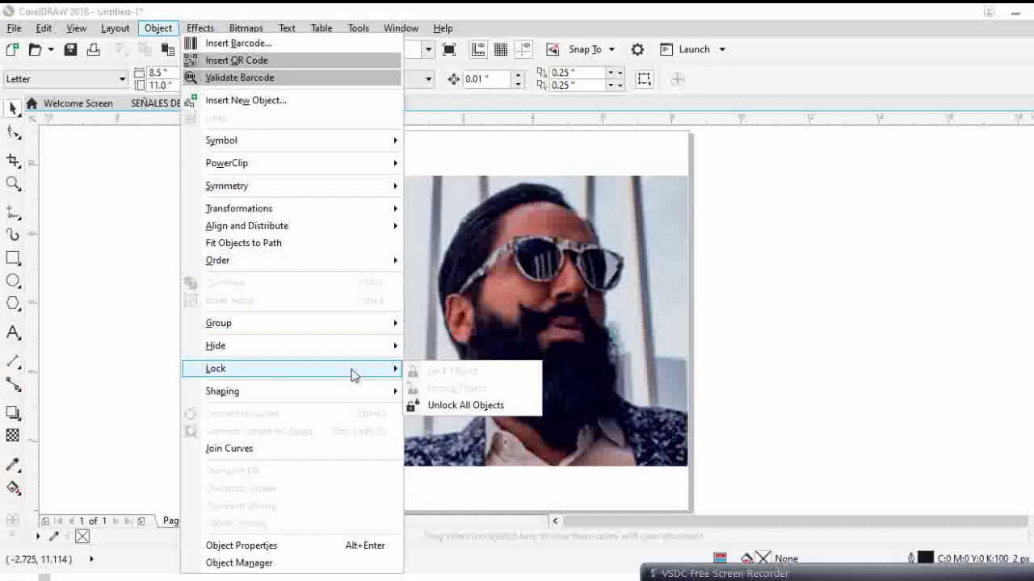
pyautogui.click(543, 245)
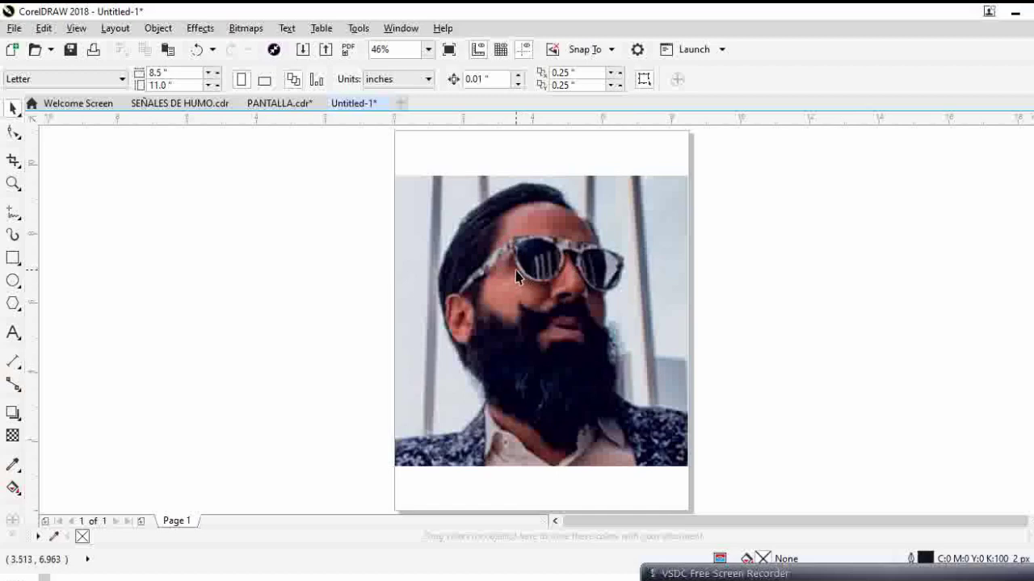
# Trace the temple arm of the sunglasses as a closed freehand curve, about 1.6 by 1.6 in overall.
pyautogui.click(14, 213)
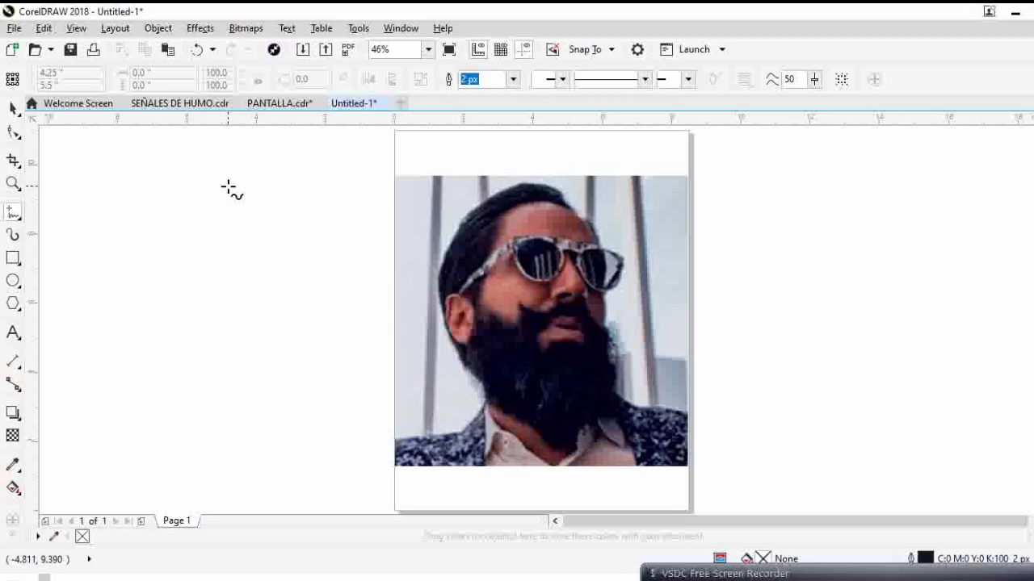
pyautogui.click(507, 241)
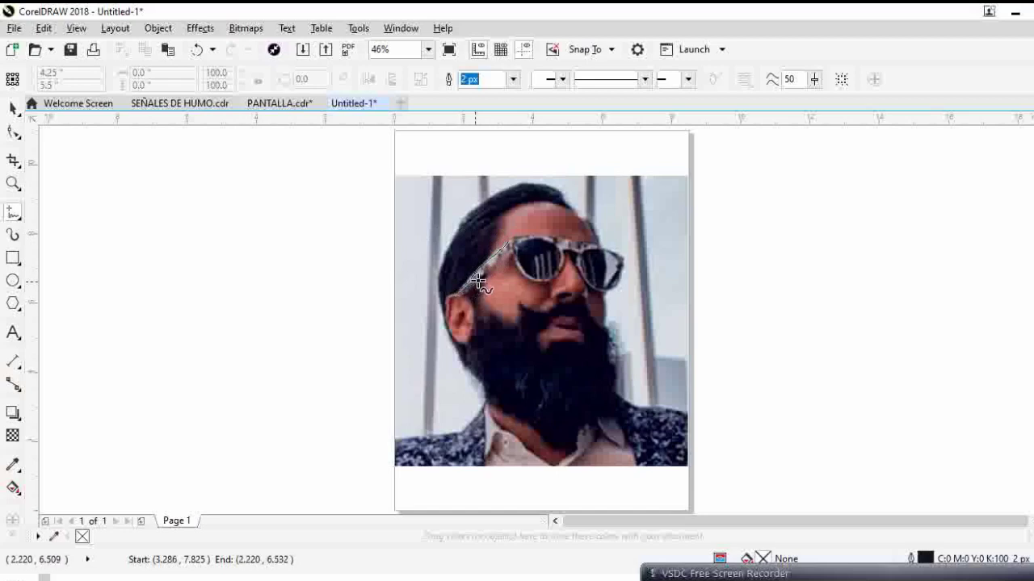
pyautogui.click(507, 242)
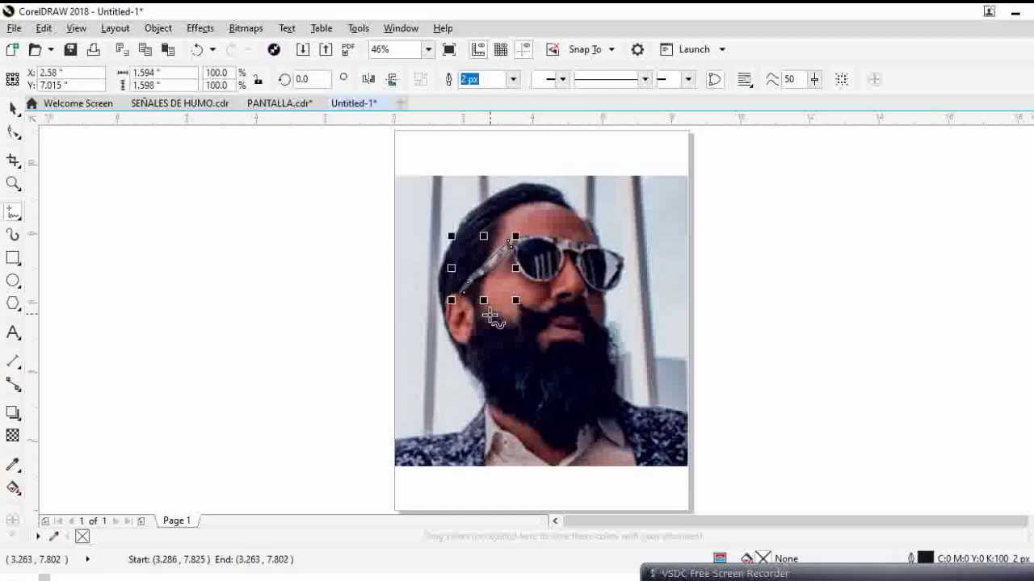
# Give the temple arm curve a 4 px outline in orange (C0 M60 Y100 K0).
pyautogui.click(12, 184)
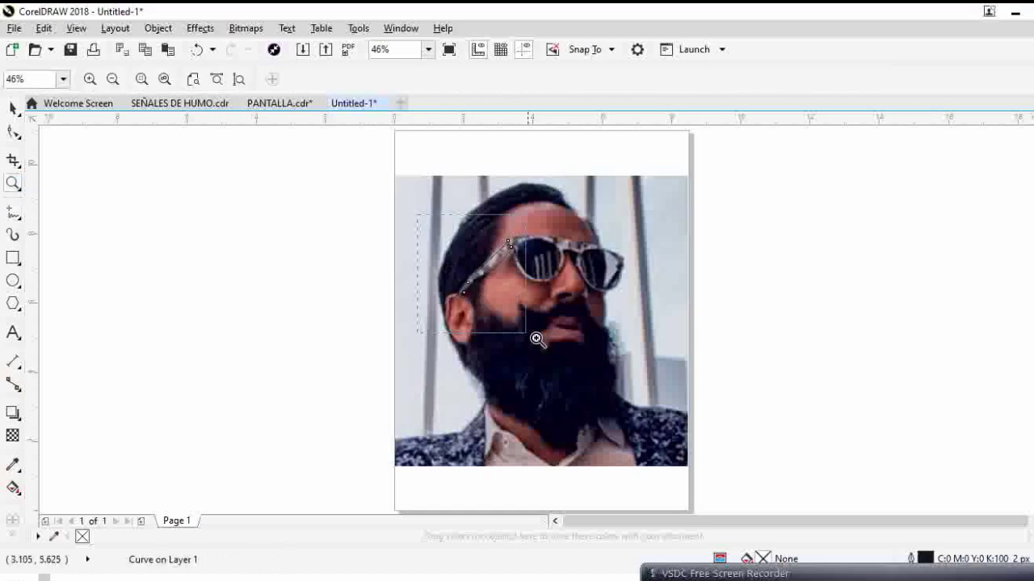
pyautogui.click(580, 341)
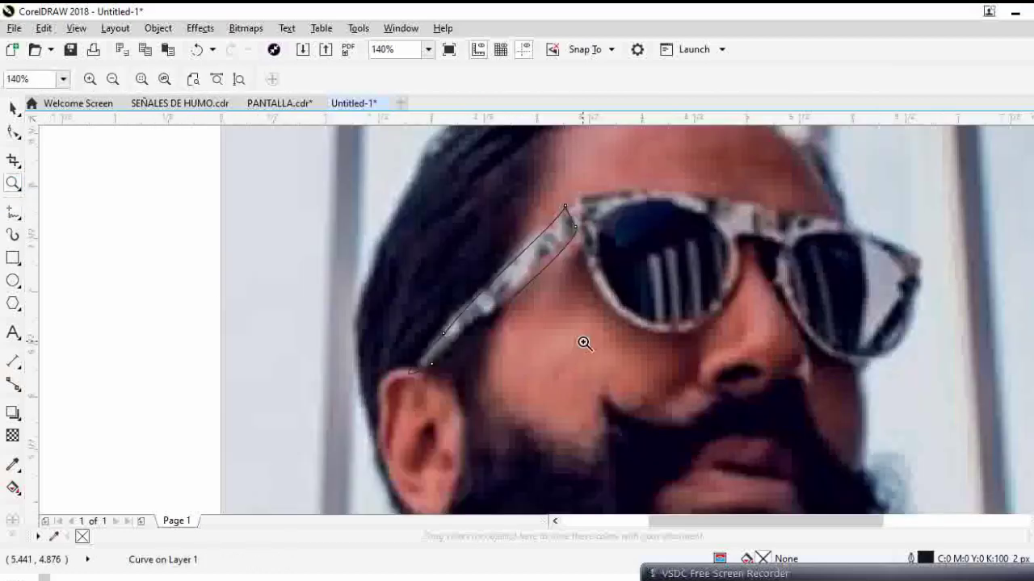
pyautogui.click(12, 108)
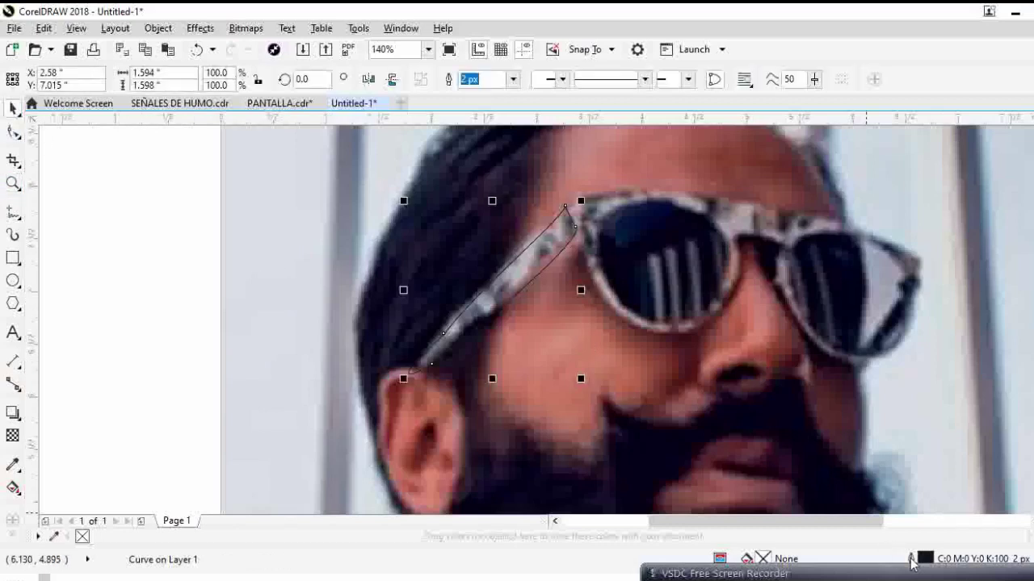
pyautogui.press('F12')
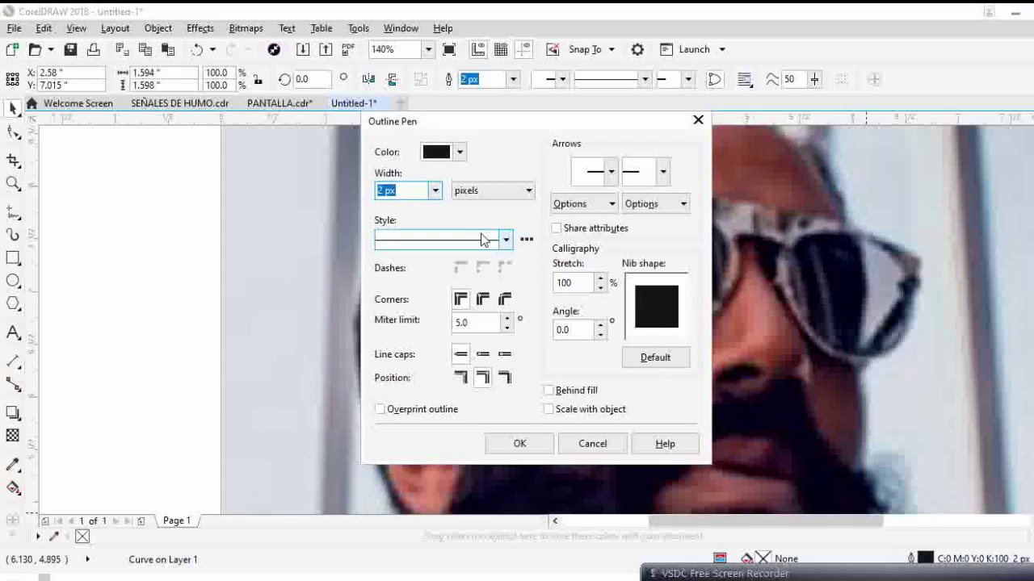
pyautogui.click(436, 191)
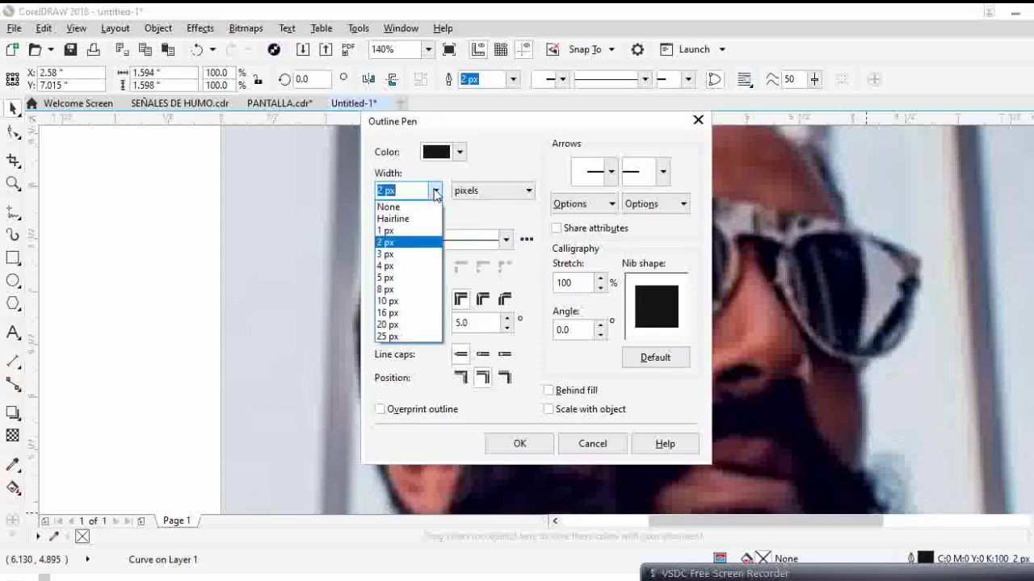
pyautogui.click(420, 266)
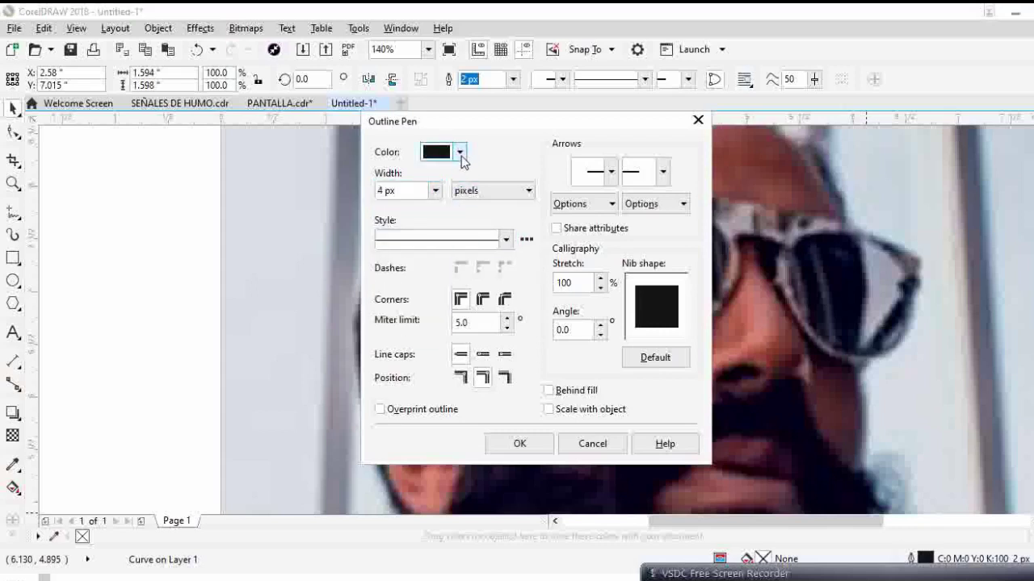
pyautogui.click(461, 154)
pyautogui.click(461, 153)
pyautogui.click(461, 153)
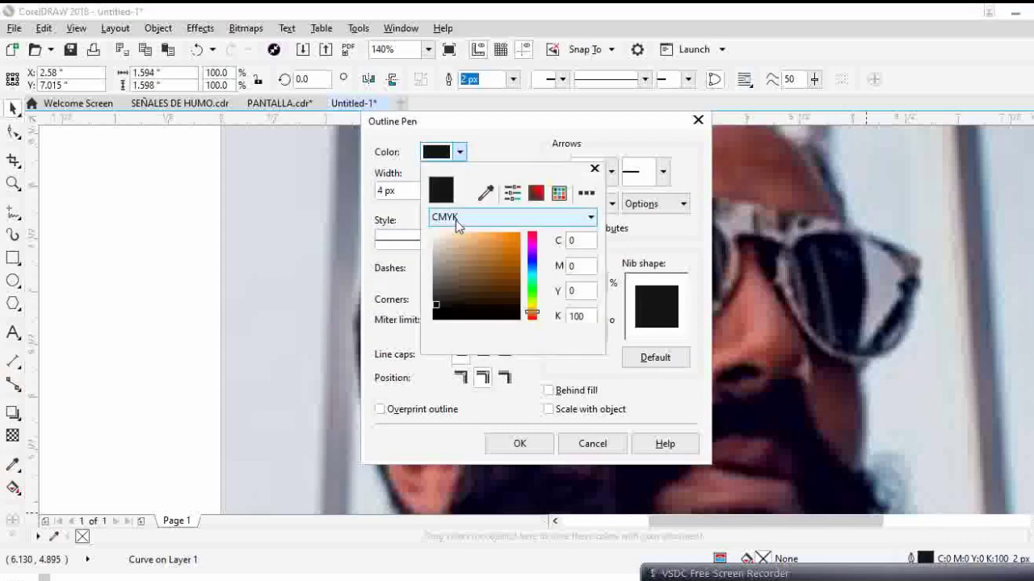
pyautogui.click(461, 153)
pyautogui.click(461, 153)
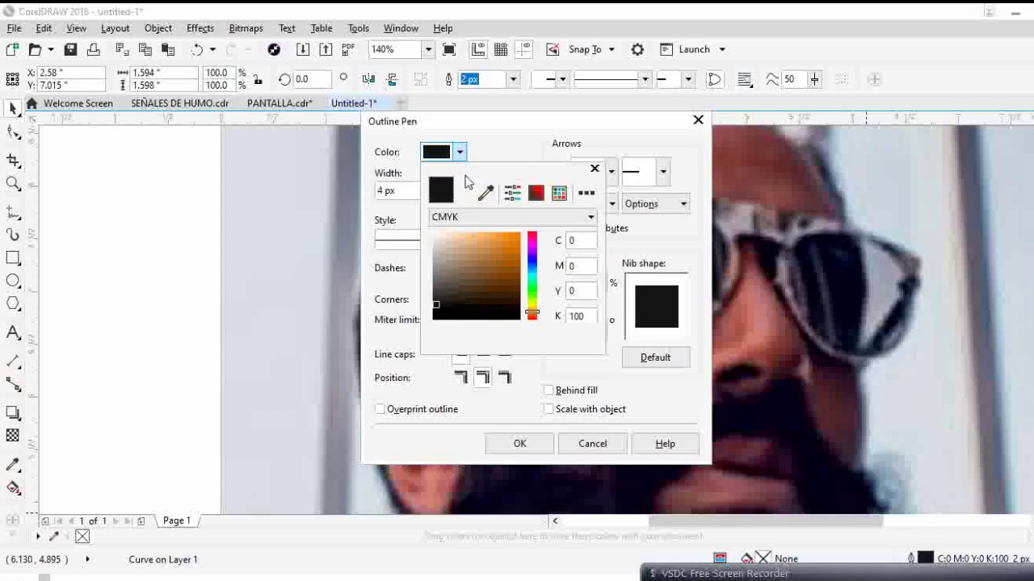
pyautogui.moveTo(507, 268); pyautogui.dragTo(529, 234)
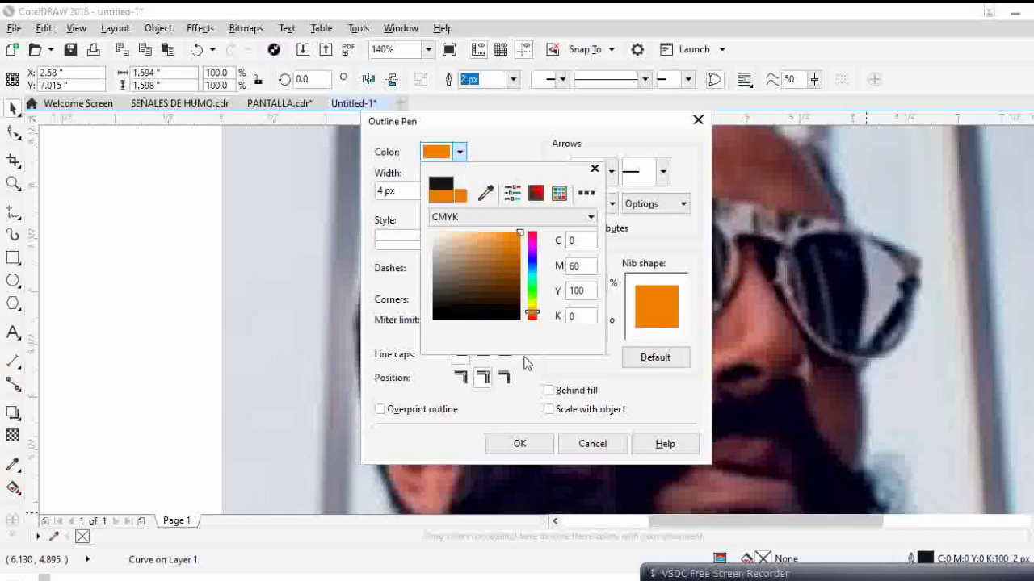
pyautogui.click(526, 447)
pyautogui.click(526, 444)
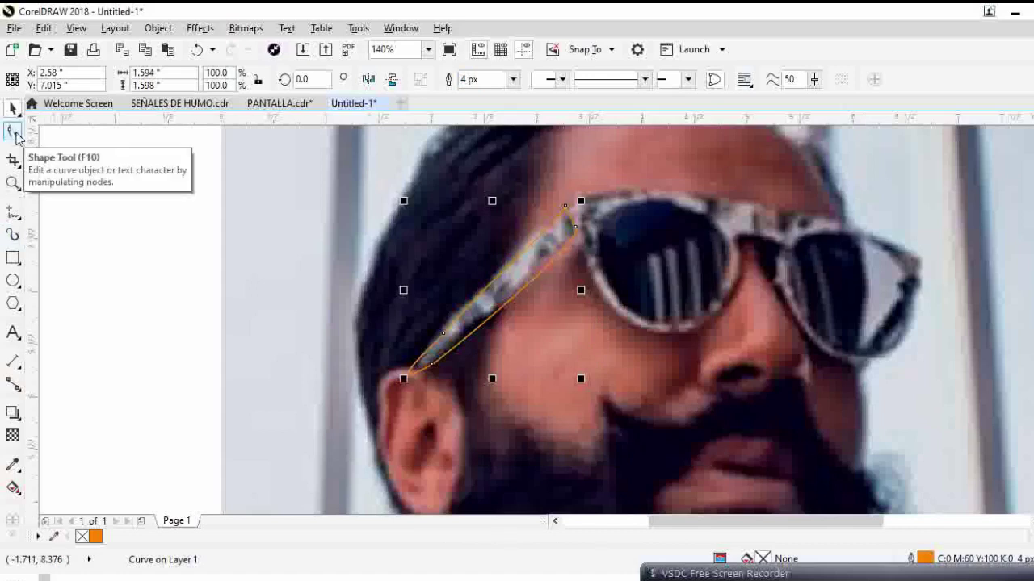
# Reshape the temple arm curve by moving and adding nodes so it follows the arm's edges from ear to frame.
pyautogui.click(14, 134)
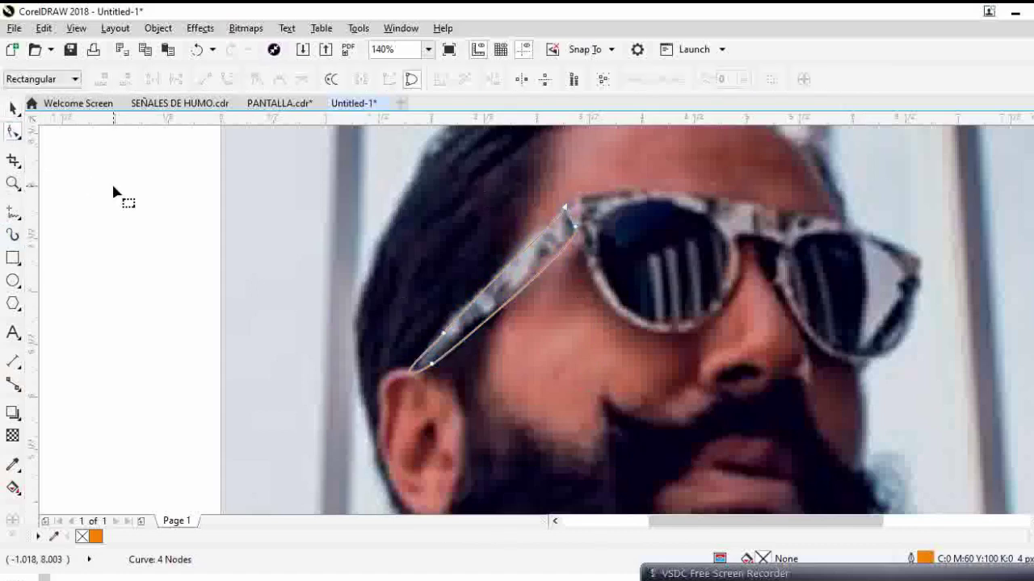
pyautogui.click(413, 371)
pyautogui.moveTo(411, 373)
pyautogui.mouseDown()
pyautogui.moveTo(425, 363)
pyautogui.moveTo(419, 374)
pyautogui.mouseUp()
pyautogui.moveTo(444, 334); pyautogui.dragTo(503, 336)
pyautogui.doubleClick(493, 312)
pyautogui.moveTo(502, 336); pyautogui.dragTo(492, 307)
pyautogui.moveTo(564, 206); pyautogui.dragTo(578, 192)
pyautogui.moveTo(575, 227); pyautogui.dragTo(578, 231)
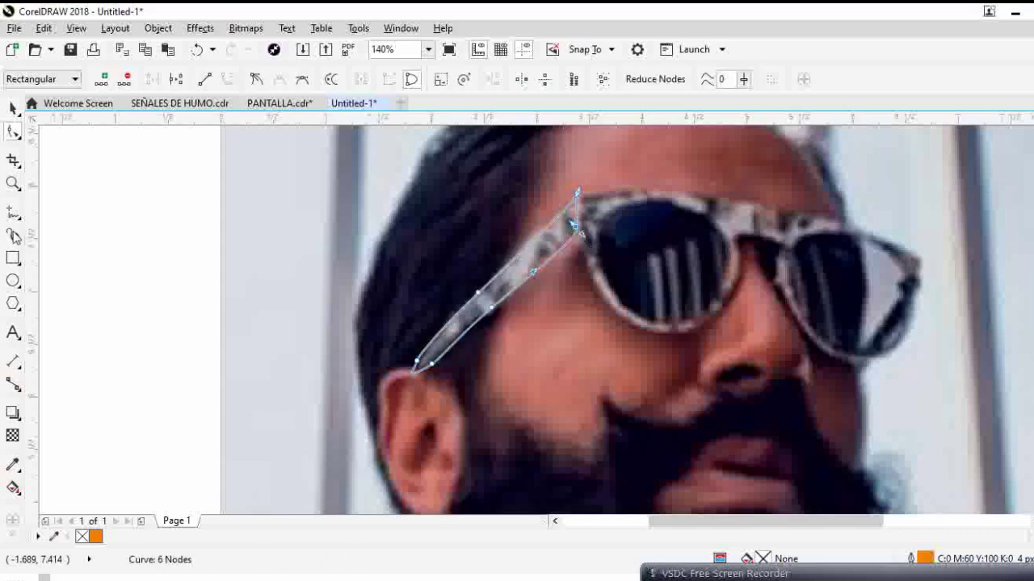
# Trace the outer contour of the sunglasses' front frame, around both lenses and the nose bridge.
pyautogui.press('z')
pyautogui.hotkey('shift', 'F4')
pyautogui.moveTo(440, 221); pyautogui.dragTo(707, 335)
pyautogui.click(14, 213)
pyautogui.click(328, 230)
pyautogui.moveTo(347, 303)
pyautogui.mouseDown()
pyautogui.moveTo(570, 334)
pyautogui.moveTo(624, 218)
pyautogui.moveTo(340, 185)
pyautogui.moveTo(326, 212)
pyautogui.mouseUp()
pyautogui.press('F10')
pyautogui.doubleClick(326, 233)
# Give the front frame curve a 4 px outline in yellow (C9 M0 Y94 K0).
pyautogui.doubleClick(926, 558)
pyautogui.click(435, 190)
pyautogui.click(395, 263)
pyautogui.click(460, 153)
pyautogui.click(532, 305)
pyautogui.click(519, 233)
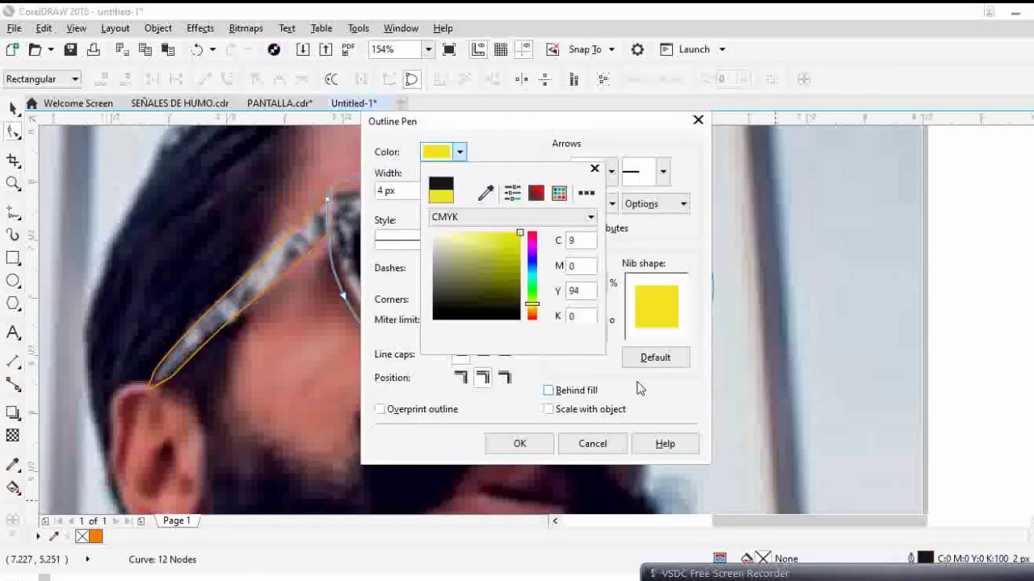
pyautogui.press('Return')
# Adjust the nodes of the front frame curve to fit the lower rims, nose bridge and outer corner.
pyautogui.moveTo(426, 365); pyautogui.dragTo(482, 321)
pyautogui.moveTo(343, 296); pyautogui.dragTo(350, 296)
pyautogui.moveTo(358, 177); pyautogui.dragTo(363, 185)
pyautogui.click(703, 253)
pyautogui.moveTo(702, 253); pyautogui.dragTo(700, 261)
pyautogui.doubleClick(707, 321)
pyautogui.moveTo(708, 321)
pyautogui.mouseDown()
pyautogui.moveTo(722, 323)
pyautogui.moveTo(703, 323)
pyautogui.mouseUp()
pyautogui.doubleClick(618, 374)
pyautogui.moveTo(549, 251)
pyautogui.mouseDown()
pyautogui.moveTo(533, 248)
pyautogui.moveTo(553, 249)
pyautogui.mouseUp()
pyautogui.moveTo(539, 326); pyautogui.dragTo(558, 309)
pyautogui.click(491, 278)
# Trace the lens on the temple arm side as a closed curve inside the frame.
pyautogui.click(15, 215)
pyautogui.moveTo(371, 206)
pyautogui.mouseDown()
pyautogui.moveTo(474, 317)
pyautogui.moveTo(374, 206)
pyautogui.mouseUp()
pyautogui.click(16, 135)
pyautogui.click(58, 132)
# Give the traced lens curve a 4 px outline in red (C0 M92 Y100 K0).
pyautogui.doubleClick(926, 558)
pyautogui.click(460, 152)
pyautogui.moveTo(535, 237); pyautogui.dragTo(536, 232)
pyautogui.click(517, 237)
pyautogui.click(436, 191)
pyautogui.click(410, 265)
pyautogui.click(503, 449)
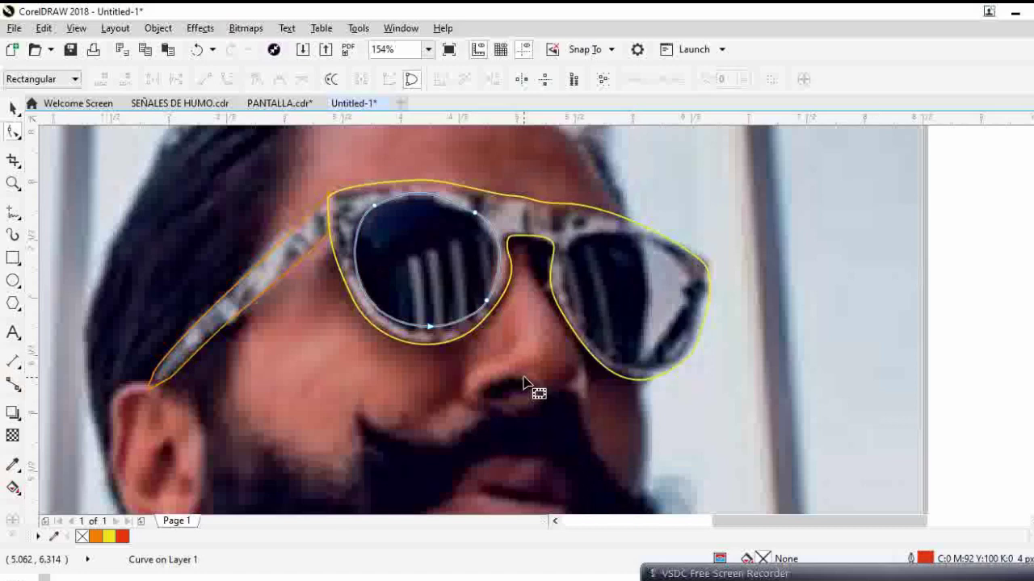
# Refine the red lens curve by adding a node on its upper edge and adjusting the lower nodes to the lens rim.
pyautogui.click(14, 107)
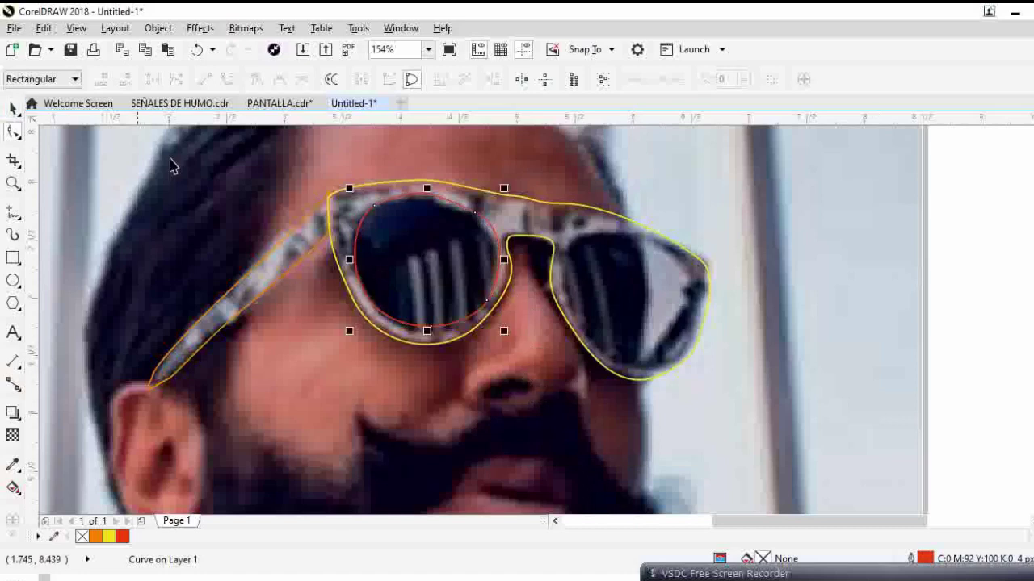
pyautogui.click(13, 131)
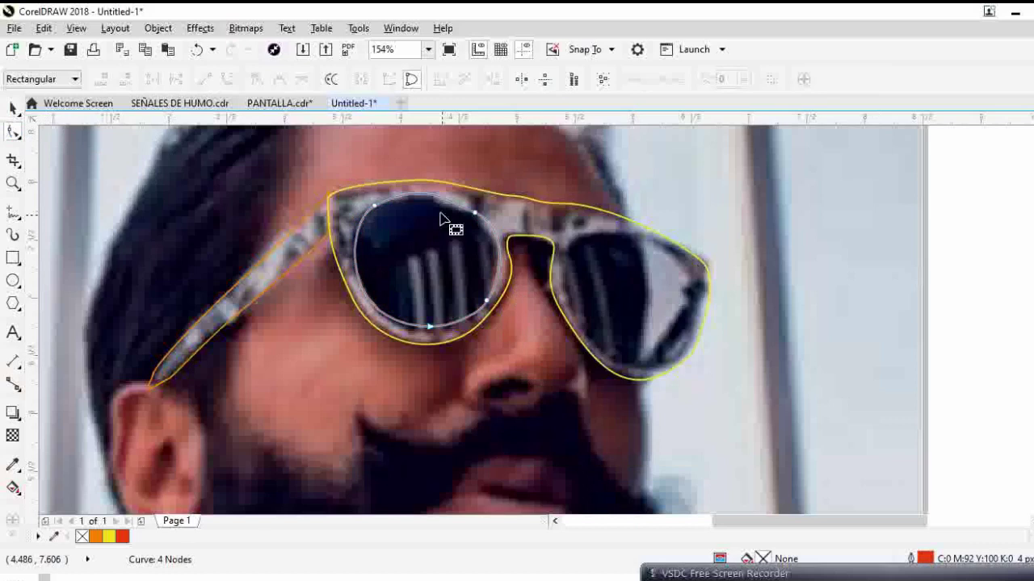
pyautogui.doubleClick(432, 196)
pyautogui.moveTo(432, 195)
pyautogui.mouseDown()
pyautogui.moveTo(439, 218)
pyautogui.moveTo(450, 218)
pyautogui.moveTo(428, 198)
pyautogui.mouseUp()
pyautogui.doubleClick(432, 208)
pyautogui.click(487, 300)
pyautogui.moveTo(487, 300)
pyautogui.mouseDown()
pyautogui.moveTo(468, 301)
pyautogui.moveTo(502, 305)
pyautogui.mouseUp()
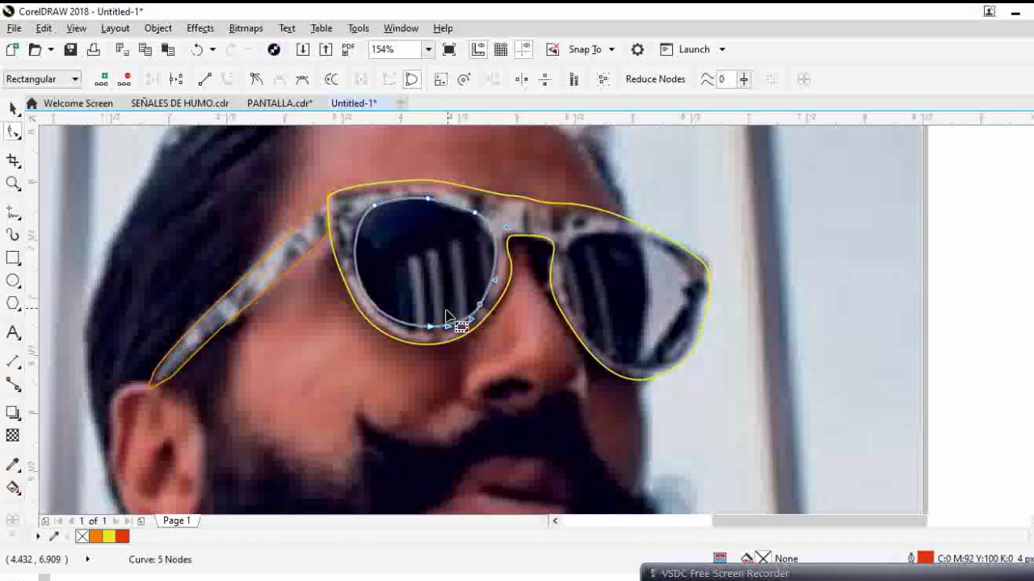
pyautogui.moveTo(431, 329)
pyautogui.mouseDown()
pyautogui.moveTo(416, 305)
pyautogui.moveTo(425, 324)
pyautogui.moveTo(429, 317)
pyautogui.mouseUp()
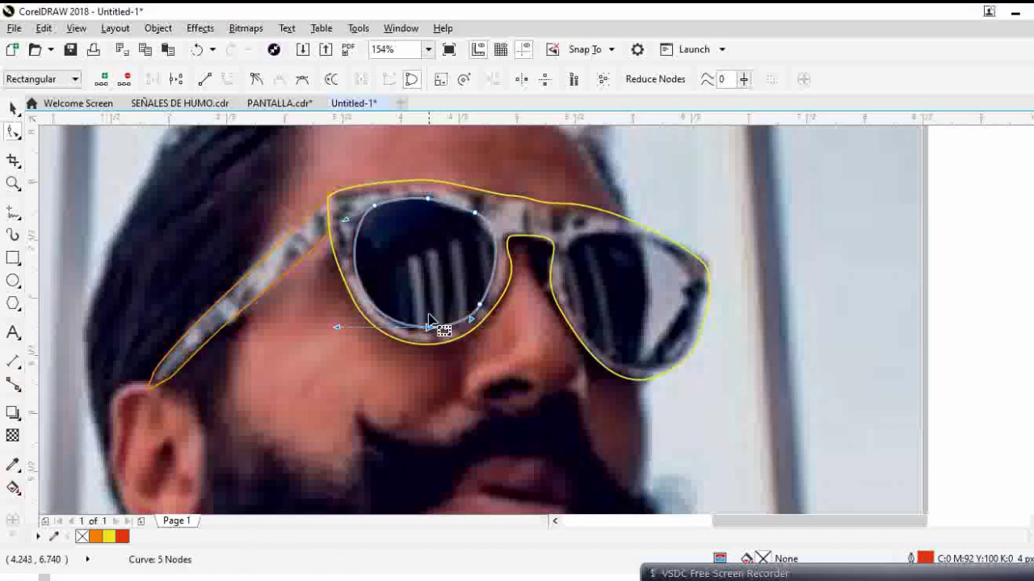
pyautogui.click(438, 277)
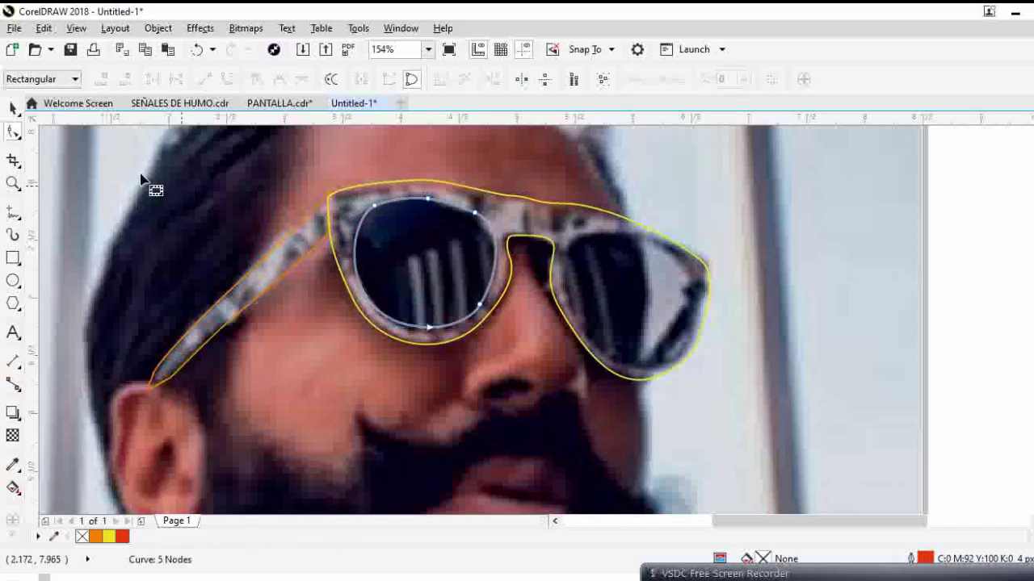
# Duplicate the red lens curve and place the copy over the other lens.
pyautogui.click(13, 107)
pyautogui.click(433, 240)
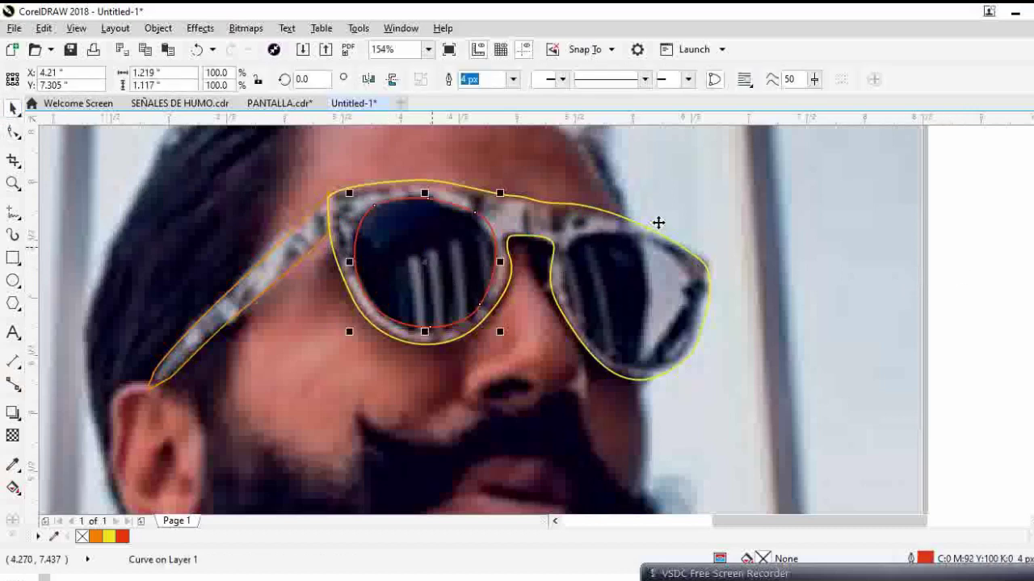
pyautogui.moveTo(450, 270); pyautogui.dragTo(664, 296)
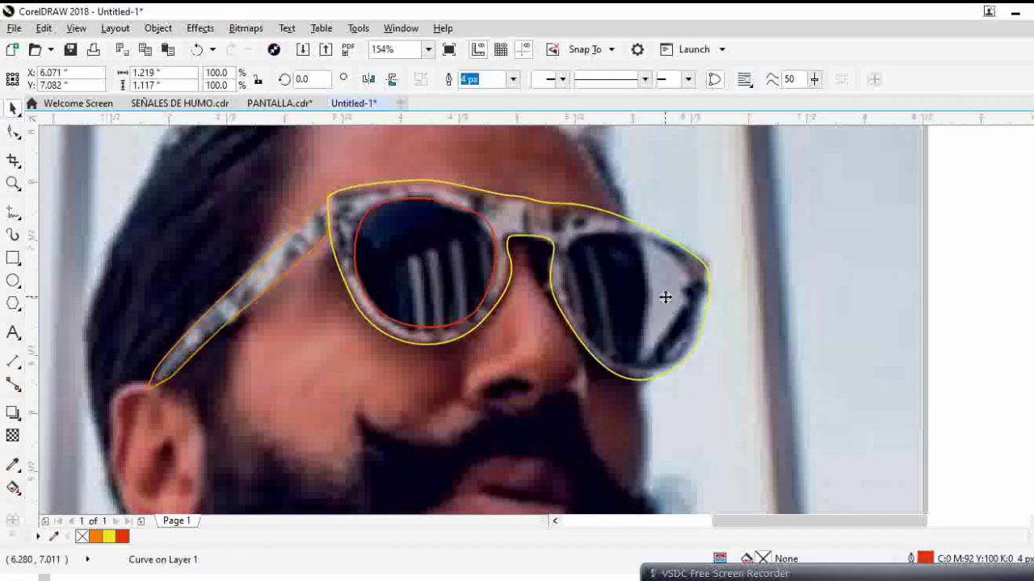
# Reshape the copied lens curve's upper corner, nose side and lower edge to match the second lens.
pyautogui.click(14, 183)
pyautogui.moveTo(469, 174); pyautogui.dragTo(808, 433)
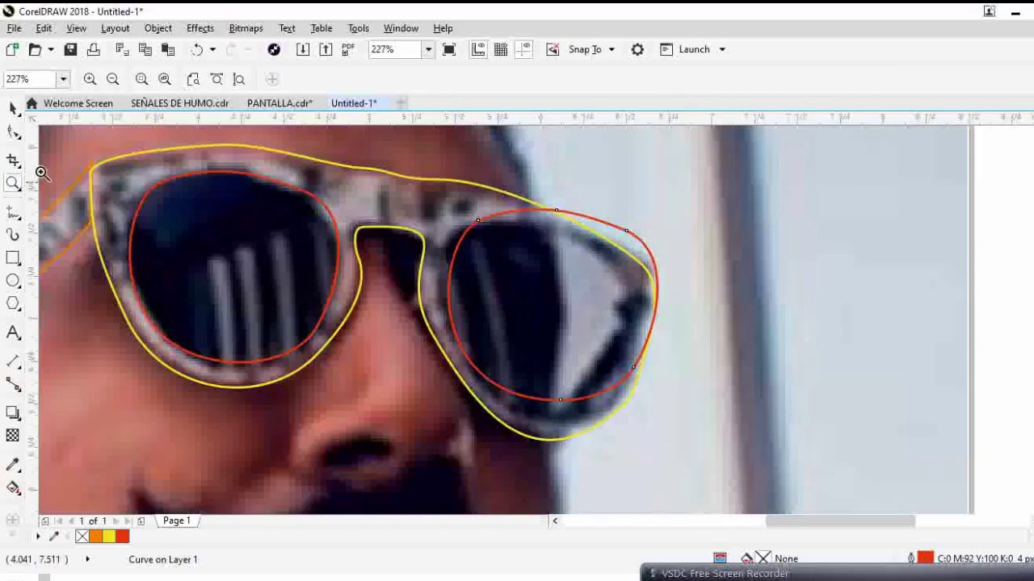
pyautogui.click(13, 132)
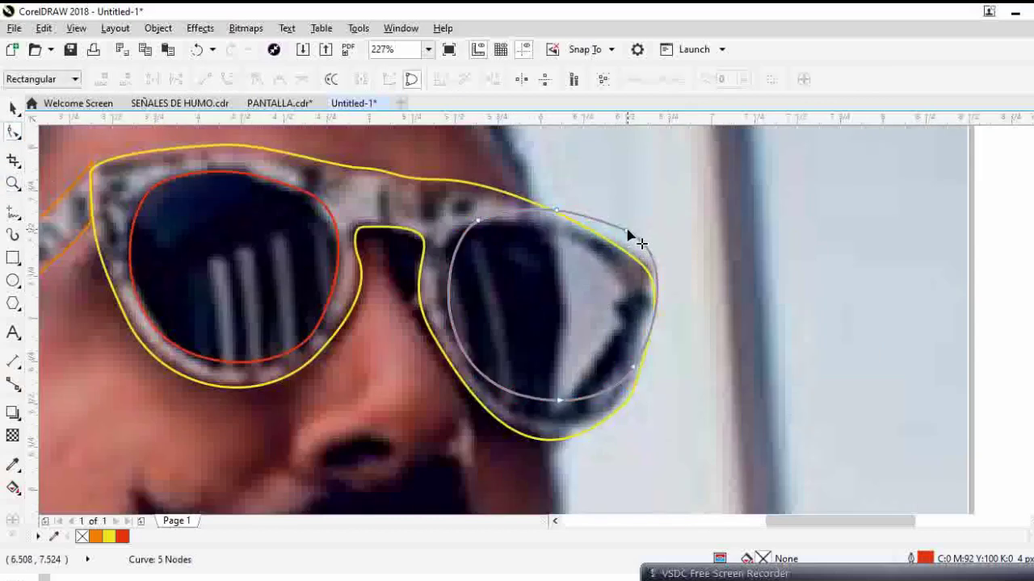
pyautogui.moveTo(630, 233); pyautogui.dragTo(598, 271)
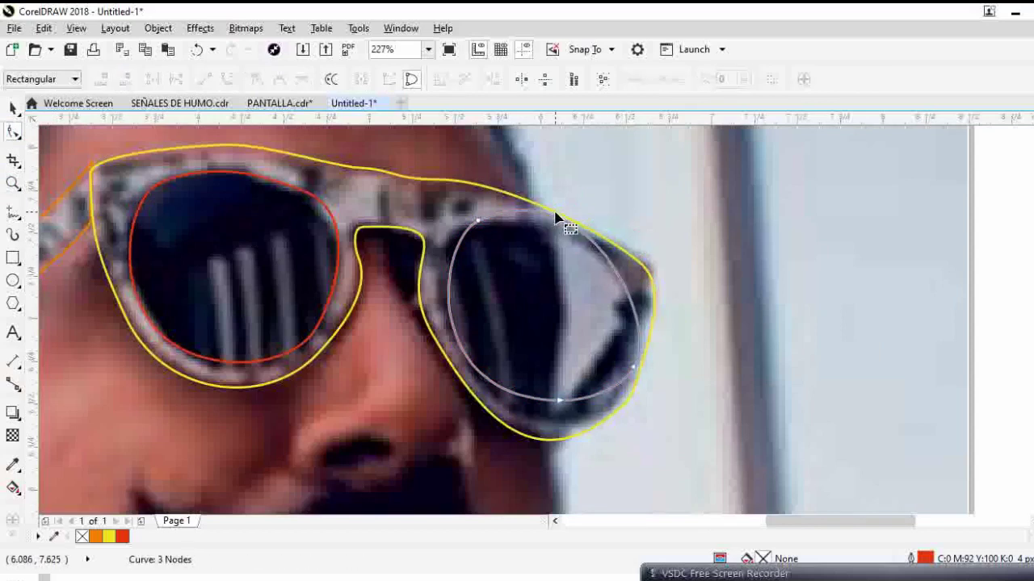
pyautogui.moveTo(478, 223); pyautogui.dragTo(457, 232)
pyautogui.doubleClick(474, 299)
pyautogui.moveTo(474, 299); pyautogui.dragTo(449, 307)
pyautogui.moveTo(559, 400); pyautogui.dragTo(558, 417)
# Rework the nodes along the outer side of the copied lens curve so it follows the lens's outer edge.
pyautogui.doubleClick(633, 367)
pyautogui.doubleClick(621, 348)
pyautogui.moveTo(622, 349); pyautogui.dragTo(628, 338)
pyautogui.doubleClick(604, 249)
pyautogui.moveTo(604, 249); pyautogui.dragTo(587, 254)
pyautogui.scroll(-1, 588, 255)
pyautogui.doubleClick(598, 346)
pyautogui.click(628, 301)
# Trace the first light reflection stripe in the lens nearest the temple arm, about 0.14 by 0.69 in.
pyautogui.press('z')
pyautogui.moveTo(129, 166); pyautogui.dragTo(819, 422)
pyautogui.press('F5')
pyautogui.moveTo(456, 369)
pyautogui.mouseDown()
pyautogui.moveTo(454, 277)
pyautogui.moveTo(457, 371)
pyautogui.mouseUp()
# Give the reflection stripe curve a 4 px outline in purple (C41 M98 Y0 K0).
pyautogui.press('F12')
pyautogui.click(435, 190)
pyautogui.click(405, 267)
pyautogui.click(459, 152)
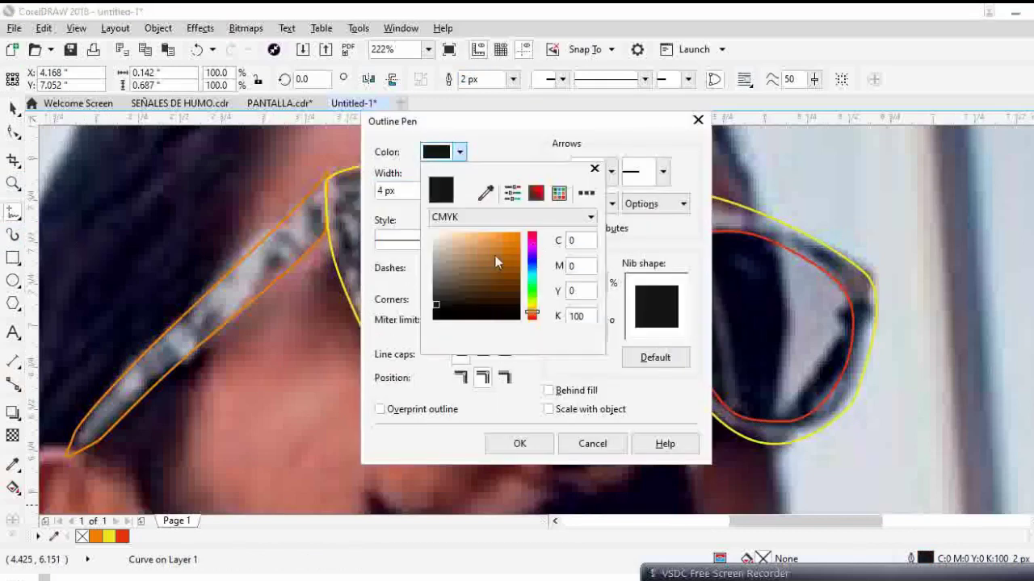
pyautogui.click(520, 444)
# Reshape the purple stripe's top corners, sides and bottom corner to match the first reflection.
pyautogui.click(12, 183)
pyautogui.moveTo(378, 209); pyautogui.dragTo(611, 414)
pyautogui.click(13, 131)
pyautogui.moveTo(455, 222); pyautogui.dragTo(437, 235)
pyautogui.moveTo(475, 238); pyautogui.dragTo(474, 221)
pyautogui.doubleClick(496, 426)
pyautogui.moveTo(495, 426); pyautogui.dragTo(498, 418)
pyautogui.doubleClick(496, 382)
pyautogui.moveTo(476, 220); pyautogui.dragTo(467, 223)
pyautogui.doubleClick(480, 284)
pyautogui.moveTo(479, 283); pyautogui.dragTo(484, 285)
# Duplicate the purple stripe onto the second and third reflections in the same lens.
pyautogui.click(13, 183)
pyautogui.rightClick(408, 199)
pyautogui.moveTo(408, 199); pyautogui.dragTo(768, 424)
pyautogui.click(13, 109)
pyautogui.moveTo(307, 310); pyautogui.dragTo(355, 292)
pyautogui.moveTo(353, 400); pyautogui.dragTo(354, 415)
pyautogui.moveTo(352, 315); pyautogui.dragTo(407, 298)
# Adjust the bottom nodes of the first and middle purple stripes where they meet the lens's lower edge.
pyautogui.click(13, 184)
pyautogui.moveTo(289, 342); pyautogui.dragTo(504, 439)
pyautogui.click(13, 131)
pyautogui.click(293, 419)
pyautogui.hotkey('ctrl', 'z')
pyautogui.moveTo(248, 430); pyautogui.dragTo(250, 422)
pyautogui.doubleClick(357, 398)
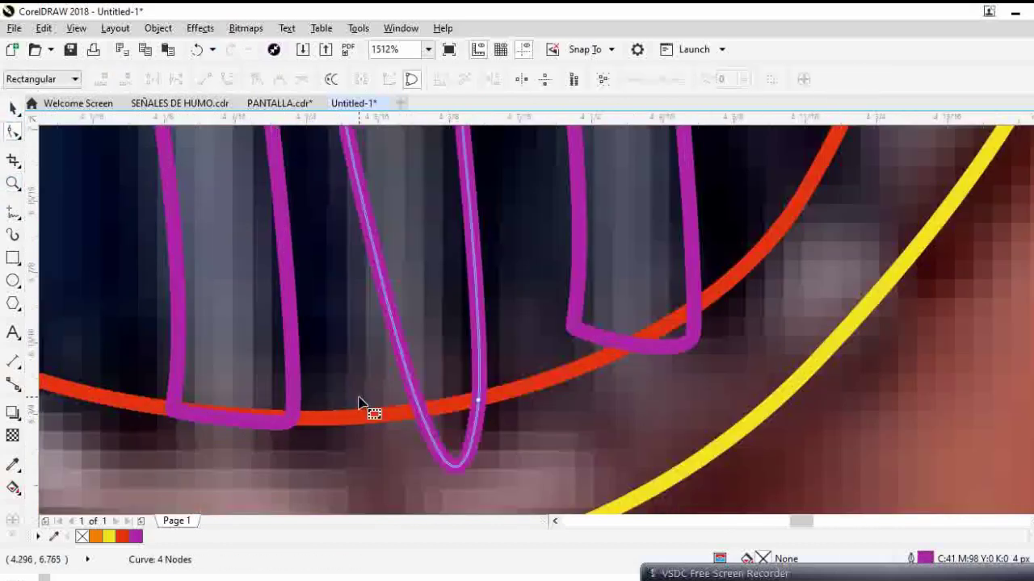
pyautogui.hotkey('ctrl', 'z')
pyautogui.moveTo(357, 397); pyautogui.dragTo(353, 419)
pyautogui.moveTo(438, 421); pyautogui.dragTo(436, 411)
pyautogui.click(478, 402)
# Move the bottom corner nodes of the third purple stripe to fit its reflection at the lens edge.
pyautogui.moveTo(574, 369); pyautogui.dragTo(574, 367)
pyautogui.moveTo(571, 328); pyautogui.dragTo(568, 372)
pyautogui.moveTo(692, 333); pyautogui.dragTo(693, 309)
pyautogui.moveTo(568, 375); pyautogui.dragTo(571, 369)
# Select all three purple stripes and duplicate them onto the second lens.
pyautogui.press('F3')
pyautogui.press('z')
pyautogui.moveTo(612, 430); pyautogui.dragTo(652, 460)
pyautogui.click(539, 348)
pyautogui.click(13, 108)
pyautogui.click(301, 241)
pyautogui.keyDown('shift'); pyautogui.click(329, 237); pyautogui.keyUp('shift')
pyautogui.keyDown('shift'); pyautogui.click(356, 233); pyautogui.keyUp('shift')
pyautogui.moveTo(355, 233); pyautogui.dragTo(637, 281)
pyautogui.rightClick(637, 281)
# Adjust the lower nodes of the copied stripes to fit inside the second lens's edge.
pyautogui.click(13, 183)
pyautogui.moveTo(567, 306); pyautogui.dragTo(688, 407)
pyautogui.click(13, 131)
pyautogui.moveTo(566, 392); pyautogui.dragTo(567, 387)
pyautogui.moveTo(630, 358); pyautogui.dragTo(634, 330)
# Sketch a freehand curve around the face, running along the forehead, around the ear and below the mouth.
pyautogui.press('z')
pyautogui.scroll(-5, 711, 428)
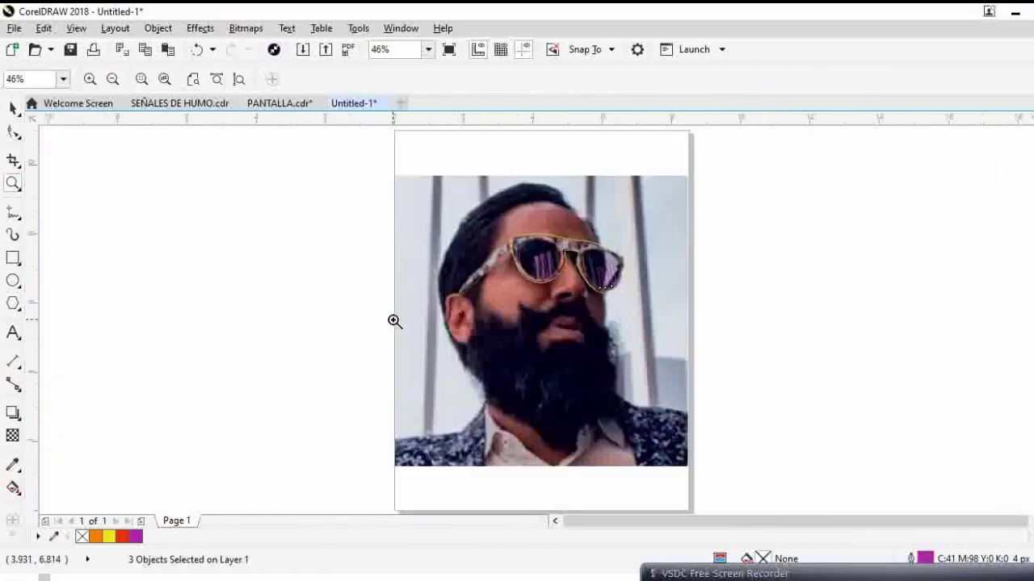
pyautogui.click(13, 212)
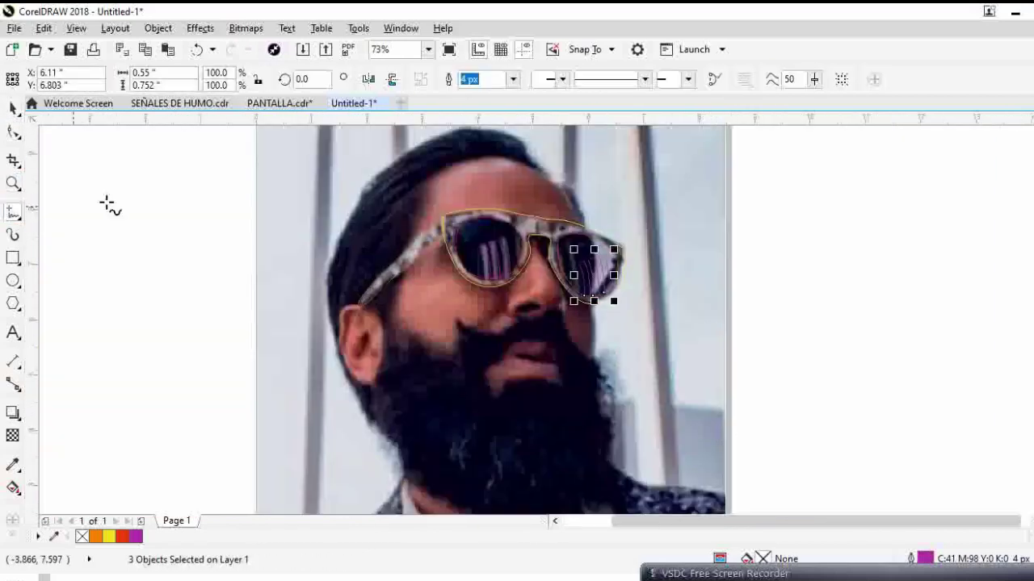
pyautogui.moveTo(458, 162); pyautogui.dragTo(345, 311)
pyautogui.moveTo(566, 186)
pyautogui.mouseDown()
pyautogui.moveTo(457, 161)
pyautogui.moveTo(511, 186)
pyautogui.mouseUp()
# Close the freehand face curve and delete a surplus node from it.
pyautogui.click(13, 131)
pyautogui.click(412, 79)
pyautogui.click(13, 183)
pyautogui.click(13, 132)
pyautogui.click(473, 237)
pyautogui.press('Delete')
# Set the face curve's outline to green (C:65 M:0 Y:100 K:0) with a width of 4 px.
pyautogui.doubleClick(915, 561)
pyautogui.click(436, 191)
pyautogui.click(404, 252)
pyautogui.click(458, 152)
pyautogui.click(533, 289)
pyautogui.click(519, 234)
pyautogui.click(524, 448)
# Add and move nodes on the green face curve so it follows the top of the ear.
pyautogui.click(13, 183)
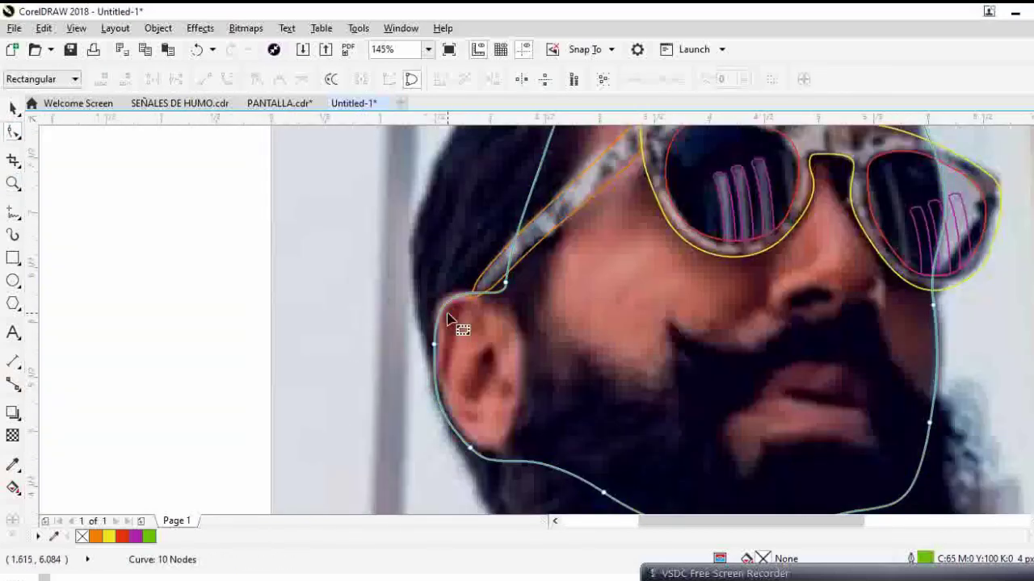
pyautogui.doubleClick(447, 301)
pyautogui.moveTo(436, 290); pyautogui.dragTo(438, 302)
pyautogui.moveTo(506, 283); pyautogui.dragTo(511, 294)
pyautogui.doubleClick(488, 297)
# Tidy the tip of the orange temple curve where it meets the top of the ear.
pyautogui.click(13, 183)
pyautogui.moveTo(459, 245); pyautogui.dragTo(567, 345)
pyautogui.press('F10')
pyautogui.click(389, 329)
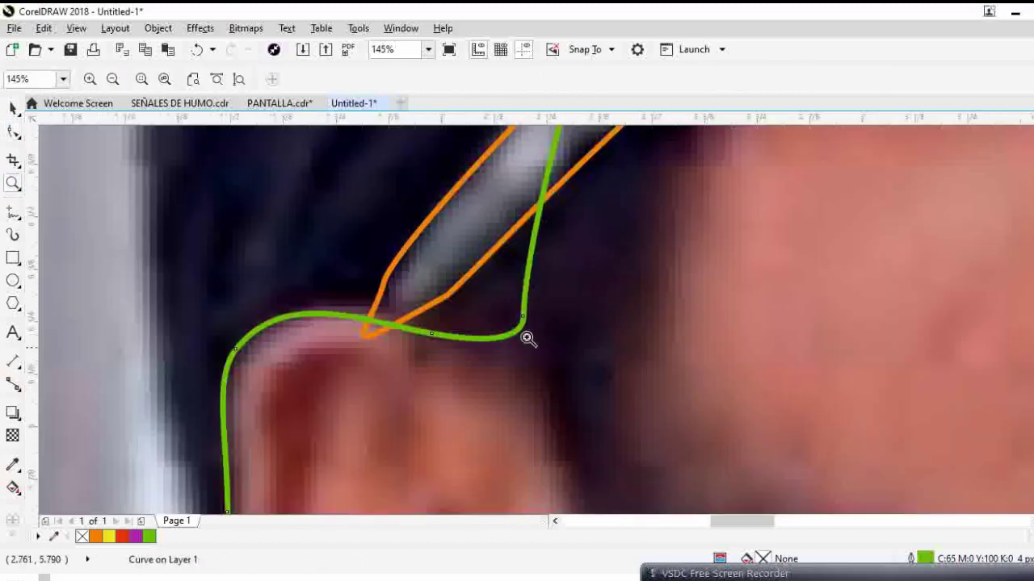
pyautogui.doubleClick(370, 336)
# Move the green face curve's node below the ear to fit the earlobe.
pyautogui.doubleClick(13, 183)
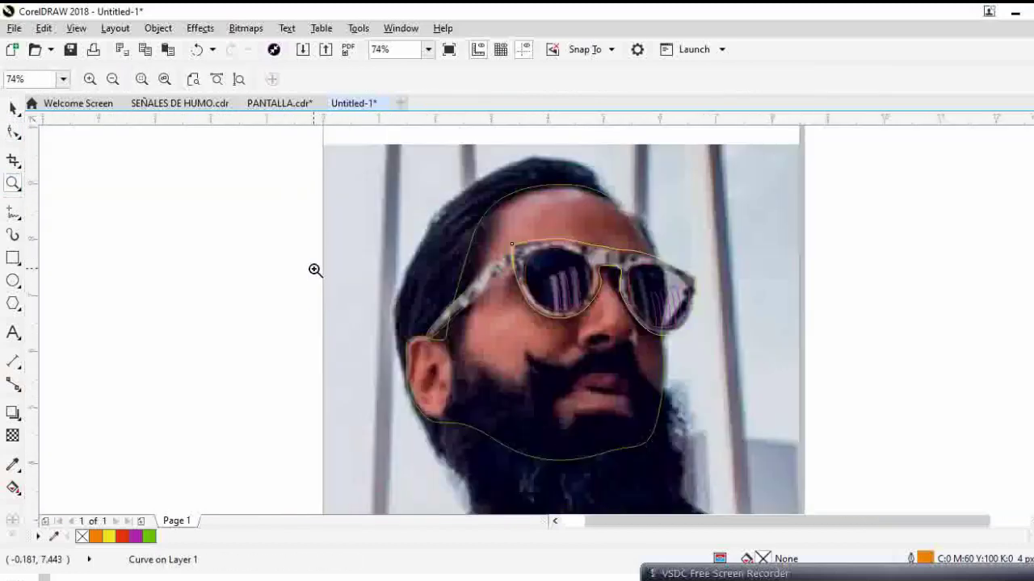
pyautogui.moveTo(327, 292); pyautogui.dragTo(634, 450)
pyautogui.press('F10')
pyautogui.click(440, 425)
pyautogui.moveTo(440, 425); pyautogui.dragTo(425, 443)
# Move two nodes of the green face curve along the far side of the forehead.
pyautogui.click(12, 183)
pyautogui.scroll(-3, 383, 350)
pyautogui.moveTo(440, 174); pyautogui.dragTo(814, 375)
pyautogui.click(12, 131)
pyautogui.moveTo(456, 139); pyautogui.dragTo(456, 149)
pyautogui.moveTo(600, 250); pyautogui.dragTo(604, 248)
# Sketch a freehand curve around the hair, from the ear along the hairline and back over the head.
pyautogui.click(13, 183)
pyautogui.rightClick(534, 188)
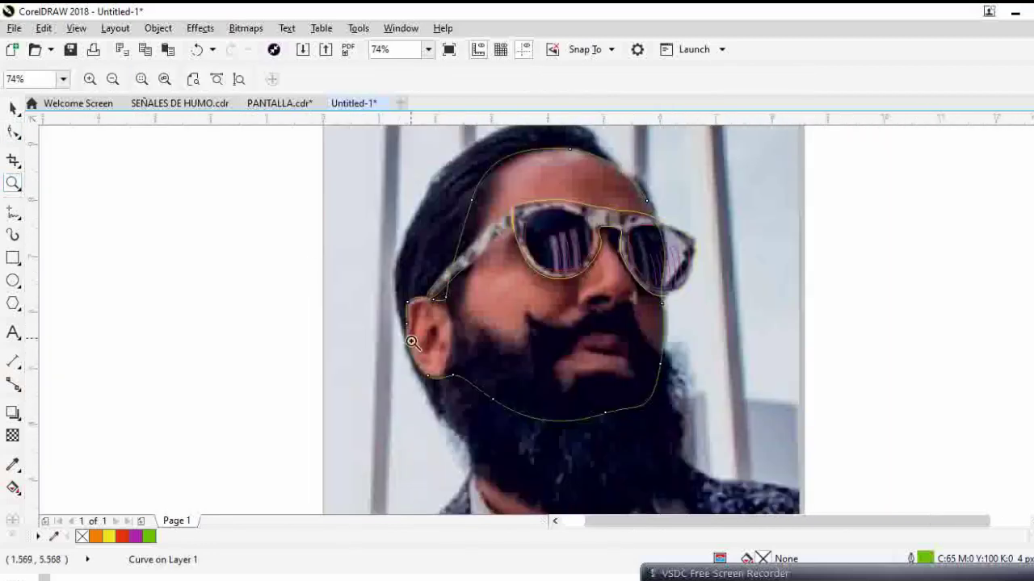
pyautogui.rightClick(570, 249)
pyautogui.moveTo(374, 185); pyautogui.dragTo(716, 415)
pyautogui.scroll(1, 716, 415)
pyautogui.click(14, 212)
pyautogui.click(402, 393)
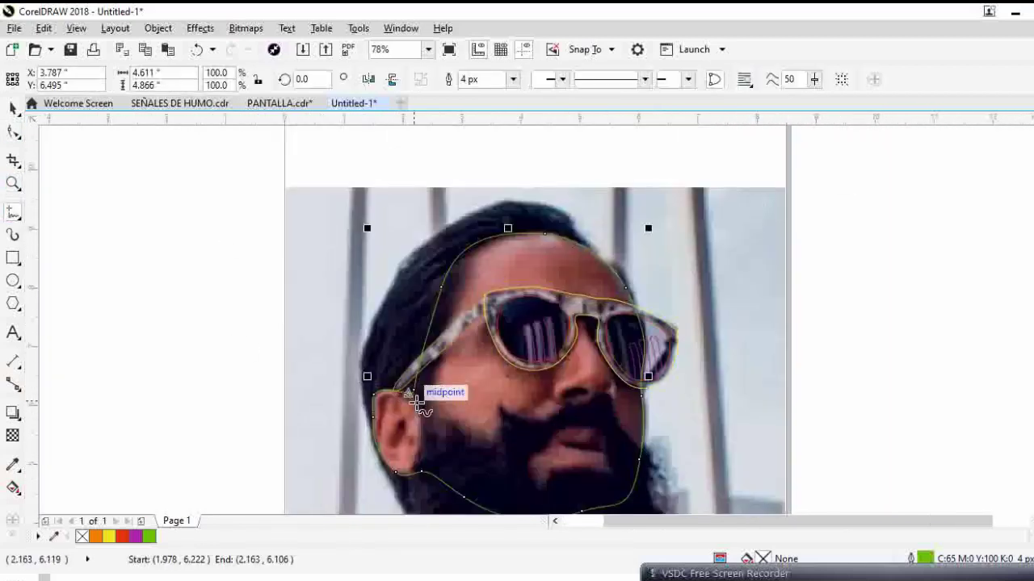
pyautogui.moveTo(581, 244); pyautogui.dragTo(634, 313)
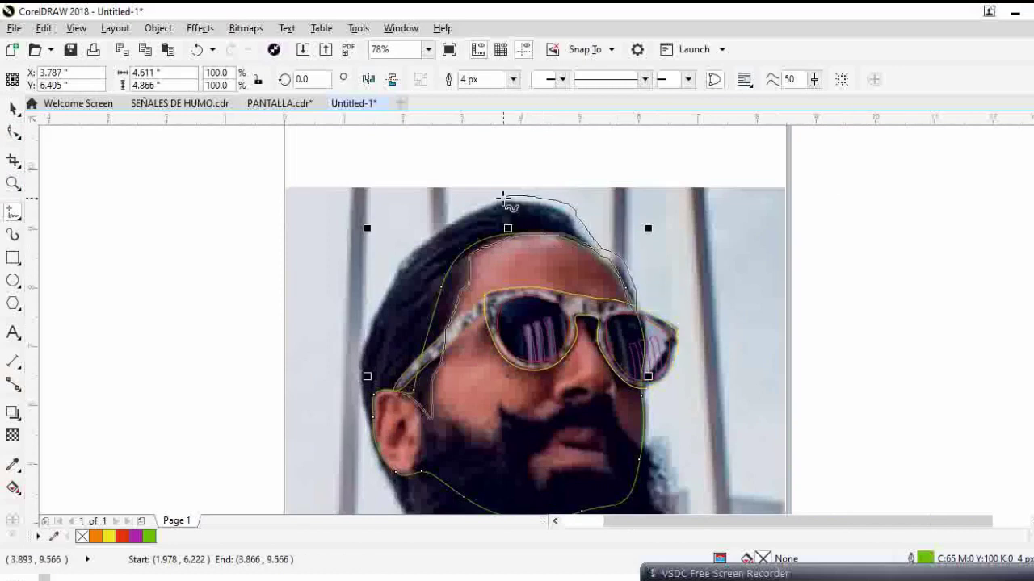
# Set the hair curve's outline to red (C:0 M:91 Y:100 K:0) with a width of 4 px.
pyautogui.doubleClick(924, 559)
pyautogui.moveTo(378, 394)
pyautogui.mouseDown()
pyautogui.moveTo(401, 392)
pyautogui.moveTo(374, 420)
pyautogui.mouseUp()
pyautogui.click(436, 192)
pyautogui.click(396, 269)
pyautogui.click(461, 153)
pyautogui.click(516, 251)
pyautogui.click(523, 442)
# Add and move nodes on the red hair curve to fit the area around the ear and sideburn.
pyautogui.click(14, 184)
pyautogui.click(13, 132)
pyautogui.doubleClick(388, 421)
pyautogui.doubleClick(387, 353)
pyautogui.moveTo(387, 353); pyautogui.dragTo(372, 357)
pyautogui.moveTo(445, 333); pyautogui.dragTo(450, 340)
pyautogui.doubleClick(504, 381)
pyautogui.moveTo(503, 381)
pyautogui.mouseDown()
pyautogui.moveTo(508, 421)
pyautogui.moveTo(497, 381)
pyautogui.mouseUp()
pyautogui.doubleClick(491, 391)
pyautogui.doubleClick(537, 324)
pyautogui.moveTo(537, 324); pyautogui.dragTo(523, 333)
pyautogui.moveTo(535, 412)
pyautogui.mouseDown()
pyautogui.moveTo(551, 399)
pyautogui.moveTo(539, 392)
pyautogui.moveTo(558, 401)
pyautogui.moveTo(531, 413)
pyautogui.mouseUp()
# Refine the remaining hair curve nodes beside the ear by editing surplus ones and moving two into place.
pyautogui.doubleClick(555, 424)
pyautogui.doubleClick(542, 369)
pyautogui.doubleClick(324, 377)
pyautogui.moveTo(323, 378); pyautogui.dragTo(348, 352)
pyautogui.doubleClick(343, 392)
pyautogui.moveTo(343, 392); pyautogui.dragTo(356, 418)
# Add and move nodes on the red hair curve to follow the back of the head.
pyautogui.click(13, 184)
pyautogui.rightClick(230, 199)
pyautogui.moveTo(301, 205); pyautogui.dragTo(748, 411)
pyautogui.click(13, 132)
pyautogui.moveTo(268, 313); pyautogui.dragTo(276, 286)
pyautogui.doubleClick(242, 364)
pyautogui.moveTo(243, 363); pyautogui.dragTo(249, 349)
pyautogui.moveTo(299, 241); pyautogui.dragTo(310, 238)
pyautogui.doubleClick(292, 263)
pyautogui.moveTo(292, 263); pyautogui.dragTo(270, 256)
pyautogui.doubleClick(338, 191)
pyautogui.moveTo(337, 191); pyautogui.dragTo(701, 327)
# Add and move nodes on the red hair curve to follow the crown of the head.
pyautogui.click(13, 184)
pyautogui.rightClick(202, 222)
pyautogui.click(13, 132)
pyautogui.doubleClick(395, 226)
pyautogui.moveTo(395, 226); pyautogui.dragTo(399, 232)
pyautogui.moveTo(656, 215); pyautogui.dragTo(643, 231)
pyautogui.doubleClick(526, 196)
pyautogui.moveTo(525, 196); pyautogui.dragTo(528, 203)
pyautogui.moveTo(757, 336); pyautogui.dragTo(741, 349)
# Rework the red hair curve's nodes along the forehead hairline down to the far end of the sunglasses.
pyautogui.click(13, 184)
pyautogui.rightClick(202, 222)
pyautogui.moveTo(270, 243); pyautogui.dragTo(706, 437)
pyautogui.press('F10')
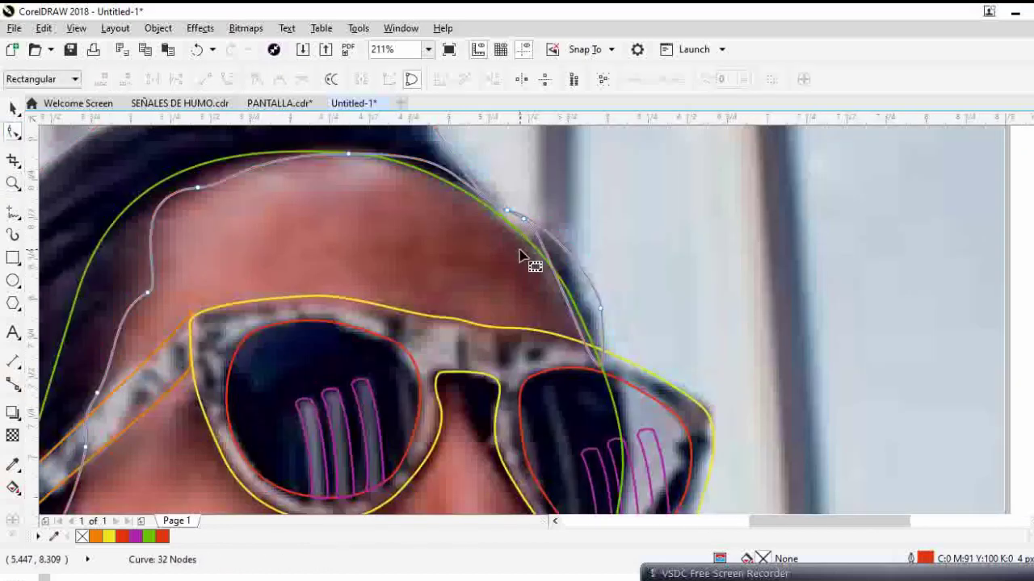
pyautogui.doubleClick(465, 184)
pyautogui.doubleClick(420, 166)
pyautogui.moveTo(465, 184); pyautogui.dragTo(405, 164)
pyautogui.moveTo(507, 210)
pyautogui.mouseDown()
pyautogui.moveTo(525, 194)
pyautogui.moveTo(502, 218)
pyautogui.mouseUp()
pyautogui.doubleClick(486, 208)
pyautogui.moveTo(487, 208)
pyautogui.mouseDown()
pyautogui.moveTo(481, 201)
pyautogui.moveTo(505, 210)
pyautogui.mouseUp()
pyautogui.doubleClick(545, 286)
pyautogui.moveTo(545, 287); pyautogui.dragTo(592, 316)
pyautogui.doubleClick(528, 220)
pyautogui.moveTo(527, 219); pyautogui.dragTo(565, 249)
pyautogui.doubleClick(571, 242)
# Sketch a freehand curve around the moustache.
pyautogui.hotkey('shift', 'F4')
pyautogui.press('z')
pyautogui.moveTo(383, 247); pyautogui.dragTo(731, 448)
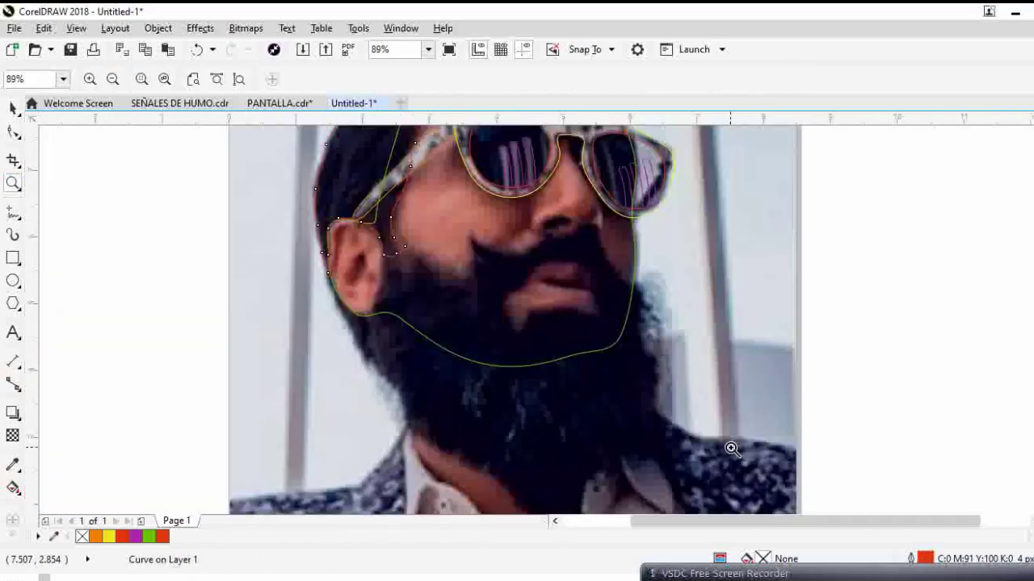
pyautogui.scroll(1, 686, 236)
pyautogui.press('F5')
pyautogui.moveTo(548, 243); pyautogui.dragTo(321, 239)
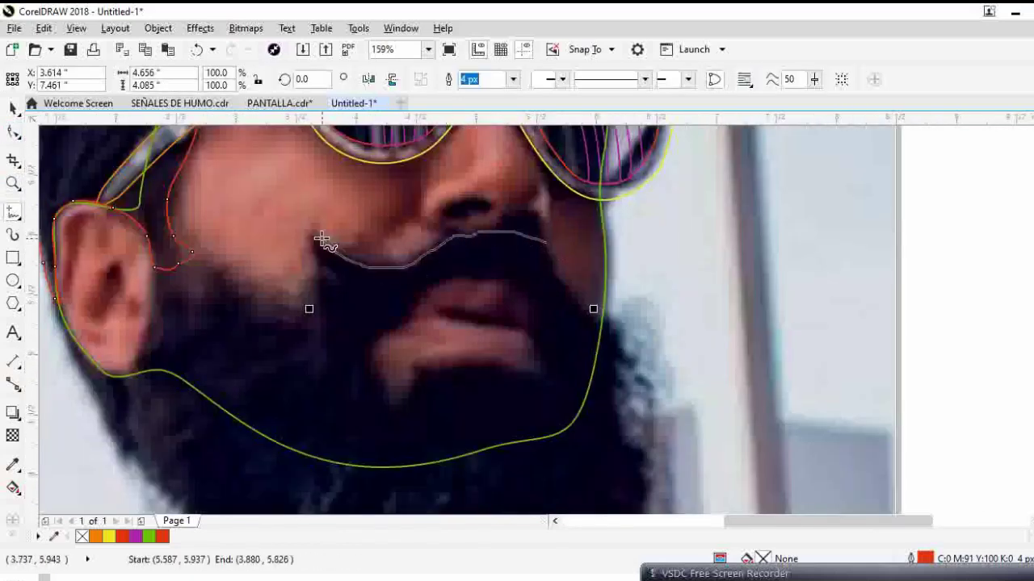
# Set the moustache curve's outline to purple (C:37 M:97 Y:0 K:0) with a width of 4 px.
pyautogui.press('F12')
pyautogui.write('4')
pyautogui.click(460, 152)
pyautogui.click(507, 249)
pyautogui.click(519, 443)
# Sketch a freehand curve around the beard, from beside the ear around its lower edge and up beneath the lip.
pyautogui.hotkey('shift', 'F4')
pyautogui.press('z')
pyautogui.moveTo(415, 211); pyautogui.dragTo(658, 404)
pyautogui.scroll(2, 503, 380)
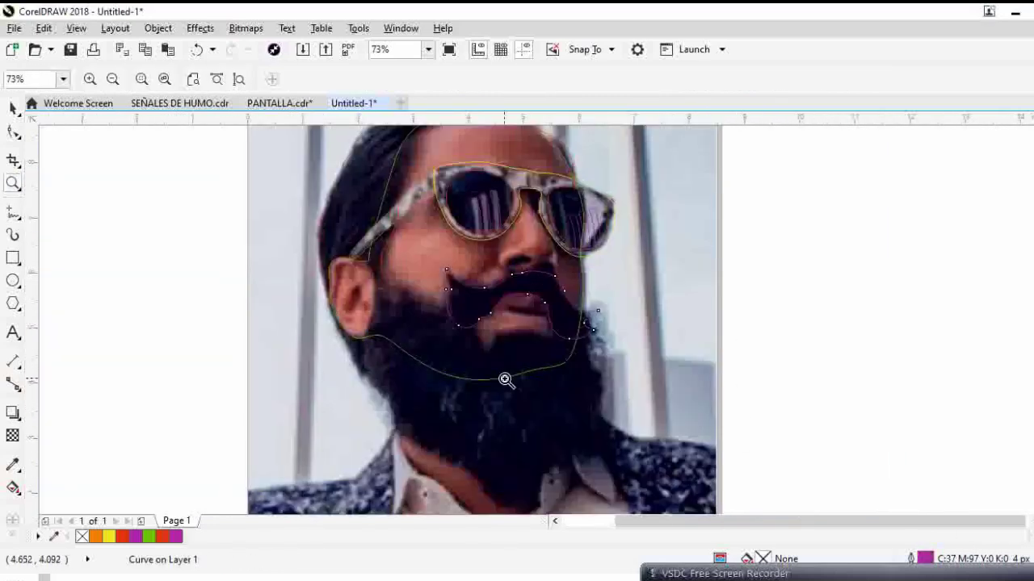
pyautogui.click(13, 212)
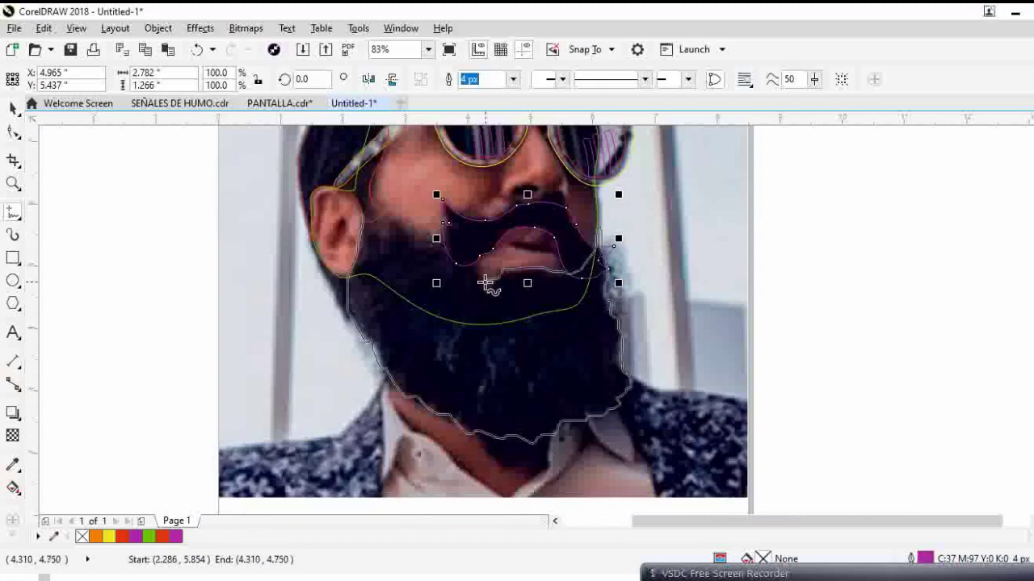
pyautogui.moveTo(390, 216); pyautogui.dragTo(363, 214)
# Set the beard curve's outline to green (C:73 M:0 Y:95 K:0) with a width of 4 px.
pyautogui.press('z')
pyautogui.moveTo(329, 188); pyautogui.dragTo(458, 250)
pyautogui.press('F12')
pyautogui.write('4')
pyautogui.click(460, 153)
pyautogui.click(519, 443)
# Move the beard curve's nodes below the ear and under the lower lip to fit the beard's edge.
pyautogui.press('F10')
pyautogui.moveTo(338, 279); pyautogui.dragTo(342, 309)
pyautogui.moveTo(498, 286); pyautogui.dragTo(472, 278)
pyautogui.press('F3')
pyautogui.press('z')
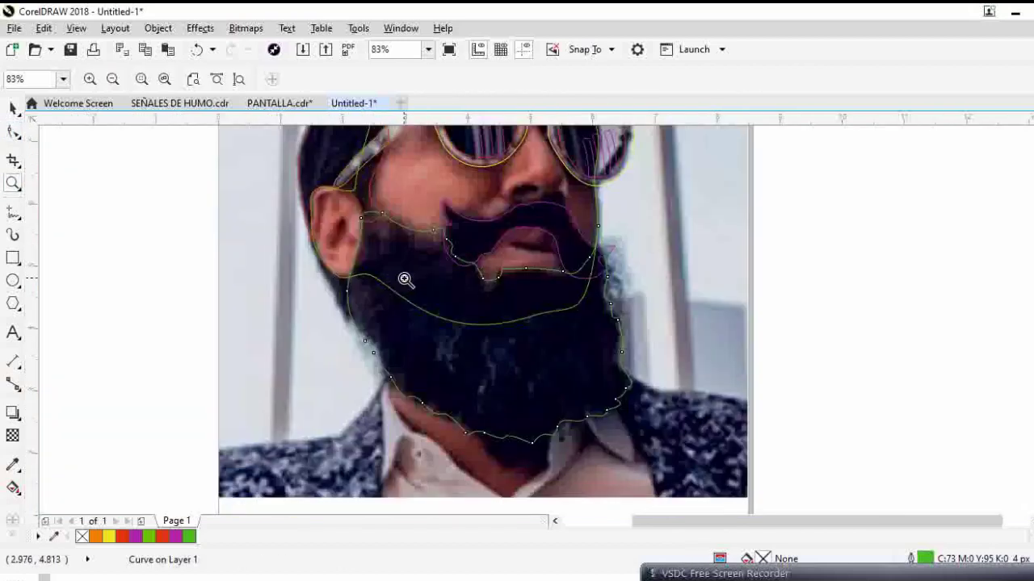
# Draw a freehand curve along the ear's inner rim and set its outline width to 4 px in black.
pyautogui.moveTo(323, 198); pyautogui.dragTo(653, 347)
pyautogui.click(12, 133)
pyautogui.scroll(-5, 519, 350)
pyautogui.scroll(5, 459, 335)
pyautogui.press('F5')
pyautogui.moveTo(434, 267); pyautogui.dragTo(484, 294)
pyautogui.doubleClick(926, 558)
pyautogui.click(434, 192)
pyautogui.click(392, 267)
pyautogui.click(521, 444)
# Draw freehand detail lines inside the ear, covering the canal edge, the lobe, the inner rim and the front fold.
pyautogui.moveTo(480, 394); pyautogui.dragTo(513, 363)
pyautogui.moveTo(486, 434); pyautogui.dragTo(451, 403)
pyautogui.moveTo(438, 370); pyautogui.dragTo(450, 268)
pyautogui.moveTo(519, 334)
pyautogui.mouseDown()
pyautogui.moveTo(499, 291)
pyautogui.moveTo(463, 282)
pyautogui.mouseUp()
# Draw a closed freehand curve around the dark ear canal and shift it slightly to fit.
pyautogui.click(13, 131)
pyautogui.scroll(3, 491, 374)
pyautogui.click(460, 278)
pyautogui.press('F5')
pyautogui.moveTo(489, 228)
pyautogui.mouseDown()
pyautogui.moveTo(464, 316)
pyautogui.moveTo(488, 228)
pyautogui.mouseUp()
pyautogui.press('space')
pyautogui.moveTo(450, 331); pyautogui.dragTo(457, 322)
pyautogui.click(319, 246)
pyautogui.press('z')
pyautogui.rightClick(205, 298)
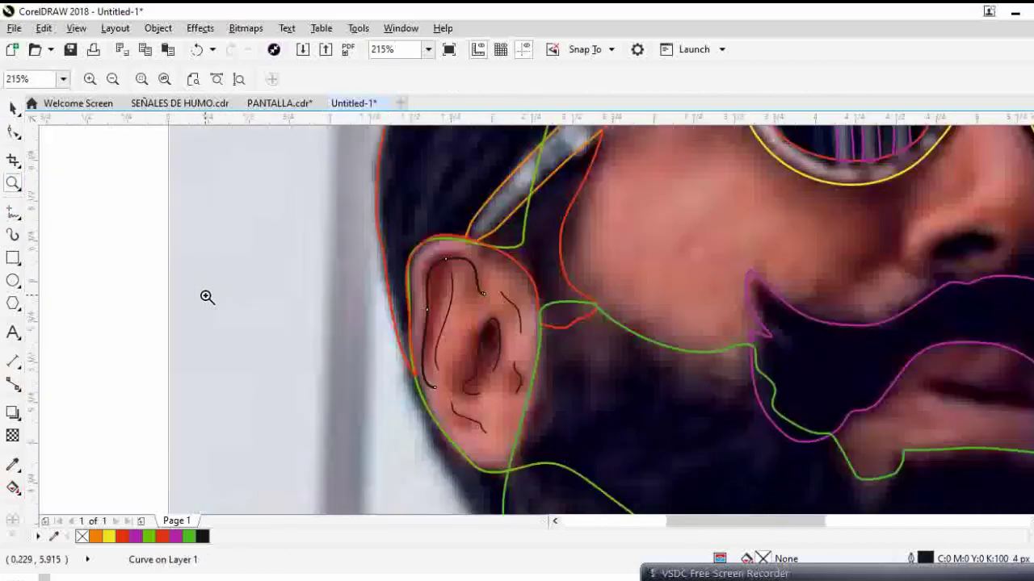
# Trace the dark gap between the lips with a closed freehand curve and adjust its nodes to fit.
pyautogui.rightClick(210, 301)
pyautogui.moveTo(468, 257); pyautogui.dragTo(786, 457)
pyautogui.press('F5')
pyautogui.moveTo(525, 310); pyautogui.dragTo(452, 295)
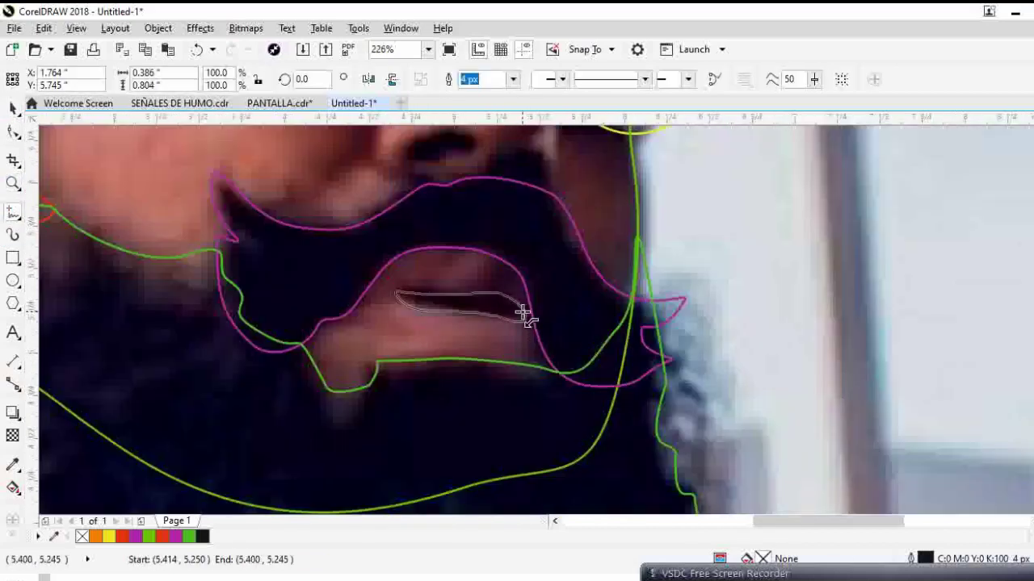
pyautogui.moveTo(523, 314); pyautogui.dragTo(526, 312)
pyautogui.press('z')
pyautogui.moveTo(320, 196); pyautogui.dragTo(627, 448)
pyautogui.click(12, 131)
pyautogui.moveTo(439, 299); pyautogui.dragTo(448, 293)
pyautogui.moveTo(599, 320); pyautogui.dragTo(612, 323)
# Draw a short freehand curve beneath the lower lip and set its outline width to 2 px.
pyautogui.press('z')
pyautogui.moveTo(452, 233); pyautogui.dragTo(747, 466)
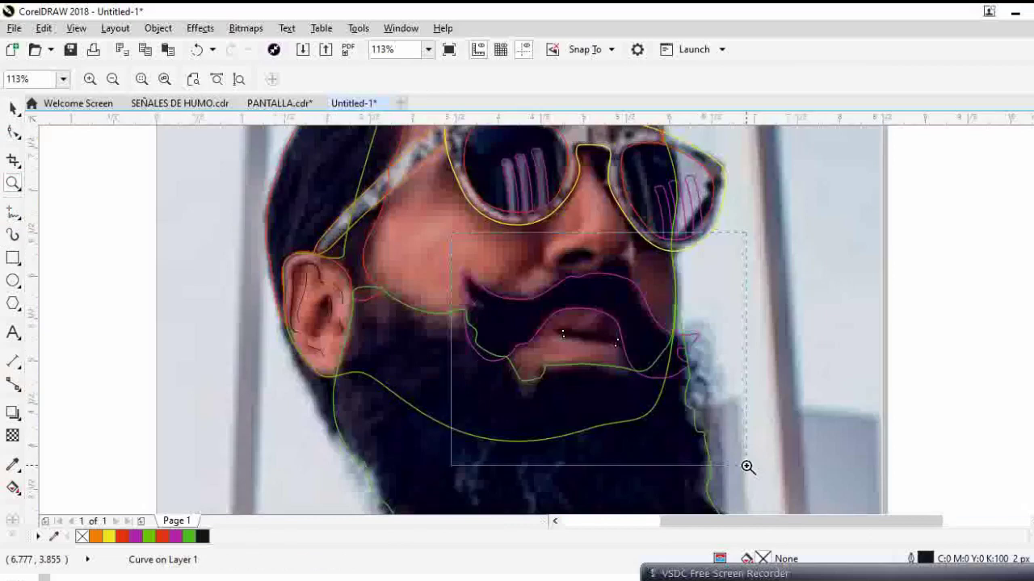
pyautogui.press('F5')
pyautogui.moveTo(425, 330); pyautogui.dragTo(459, 348)
pyautogui.doubleClick(925, 559)
pyautogui.click(435, 191)
pyautogui.click(406, 267)
pyautogui.click(519, 444)
# Draw a freehand line along the cheek crease beside the nose and set its outline width to 2 px.
pyautogui.moveTo(382, 217); pyautogui.dragTo(428, 165)
pyautogui.doubleClick(924, 558)
pyautogui.click(435, 192)
pyautogui.click(406, 268)
pyautogui.click(520, 443)
# Draw two freehand lines for the nose, one down its far side and one around the near nostril wing.
pyautogui.click(13, 184)
pyautogui.moveTo(484, 134); pyautogui.dragTo(791, 350)
pyautogui.click(13, 211)
pyautogui.moveTo(519, 202)
pyautogui.mouseDown()
pyautogui.moveTo(581, 348)
pyautogui.moveTo(574, 372)
pyautogui.mouseUp()
pyautogui.moveTo(493, 293); pyautogui.dragTo(458, 370)
# Set the outline width of the nose lines to 2 px and adjust the line around the nostril wing.
pyautogui.click(13, 109)
pyautogui.doubleClick(925, 559)
pyautogui.click(435, 192)
pyautogui.click(406, 267)
pyautogui.click(519, 444)
pyautogui.moveTo(443, 332); pyautogui.dragTo(436, 331)
pyautogui.moveTo(467, 289); pyautogui.dragTo(470, 276)
pyautogui.click(581, 343)
pyautogui.doubleClick(924, 559)
pyautogui.click(520, 443)
# Trace the near nostril with a closed freehand curve and move its upper and lower nodes to fit the dark opening.
pyautogui.click(13, 184)
pyautogui.moveTo(404, 291); pyautogui.dragTo(730, 439)
pyautogui.click(13, 212)
pyautogui.moveTo(415, 290)
pyautogui.mouseDown()
pyautogui.moveTo(358, 245)
pyautogui.moveTo(415, 289)
pyautogui.mouseUp()
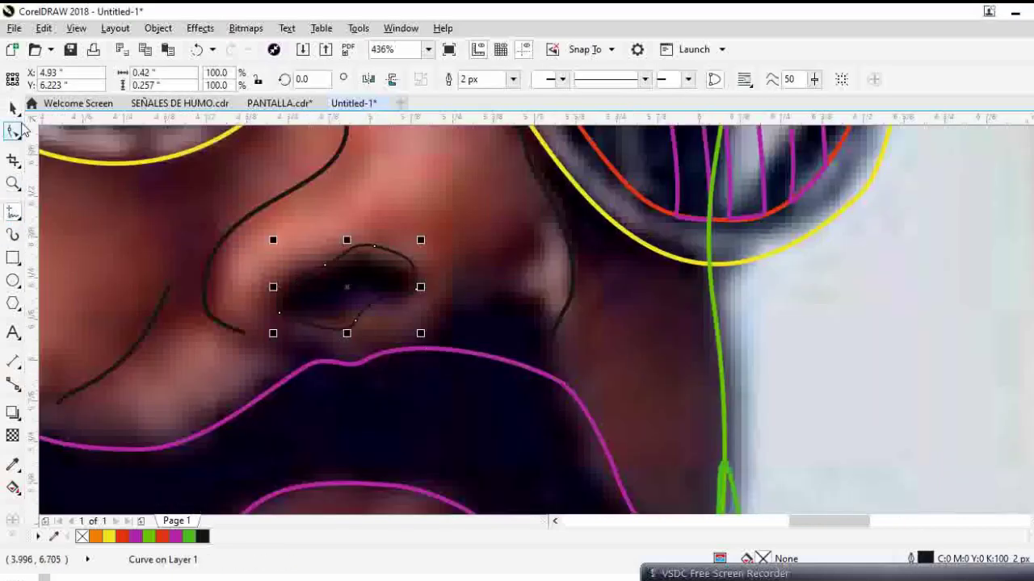
pyautogui.click(13, 132)
pyautogui.moveTo(375, 246); pyautogui.dragTo(382, 256)
pyautogui.moveTo(355, 321); pyautogui.dragTo(345, 309)
# Draw a short freehand line for the far nostril and set its outline width to 2 px.
pyautogui.click(13, 212)
pyautogui.moveTo(530, 330); pyautogui.dragTo(565, 343)
pyautogui.click(13, 184)
pyautogui.rightClick(383, 275)
pyautogui.click(13, 212)
pyautogui.doubleClick(925, 559)
pyautogui.click(519, 443)
# Unlock all objects so the reference photo can be moved.
pyautogui.click(13, 184)
pyautogui.rightClick(466, 344)
pyautogui.hotkey('shift', 'F4')
pyautogui.press('space')
pyautogui.click(158, 29)
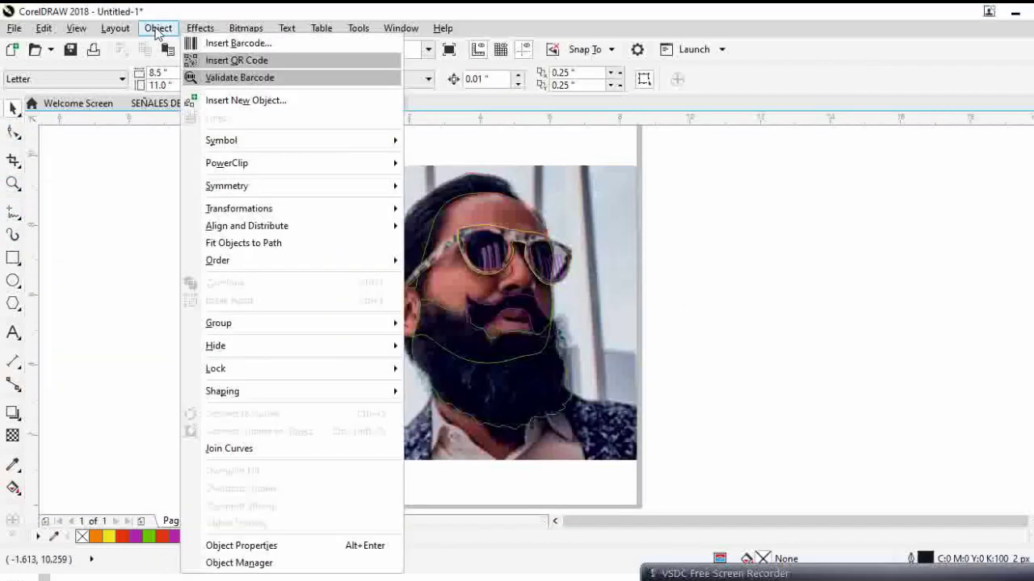
pyautogui.moveTo(251, 374)
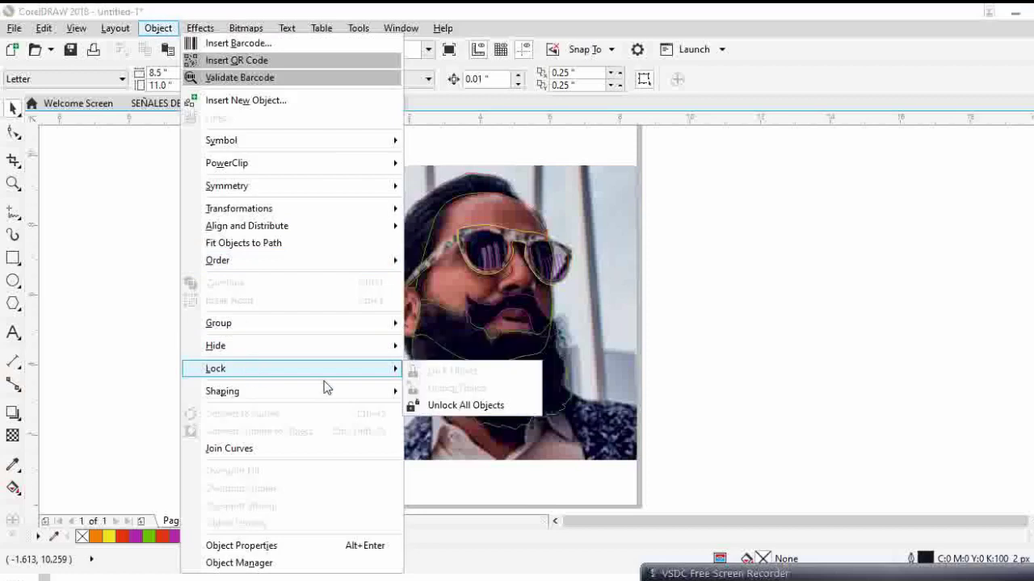
pyautogui.click(428, 405)
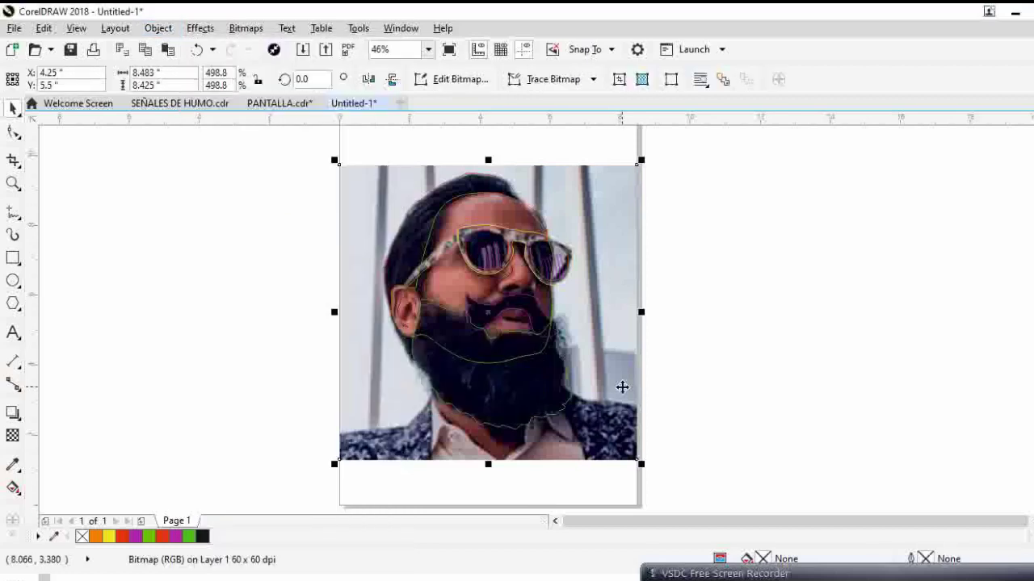
# Move the reference photo off the traced curves to the blank area just beside the page.
pyautogui.click(765, 355)
pyautogui.moveTo(358, 207); pyautogui.dragTo(670, 202)
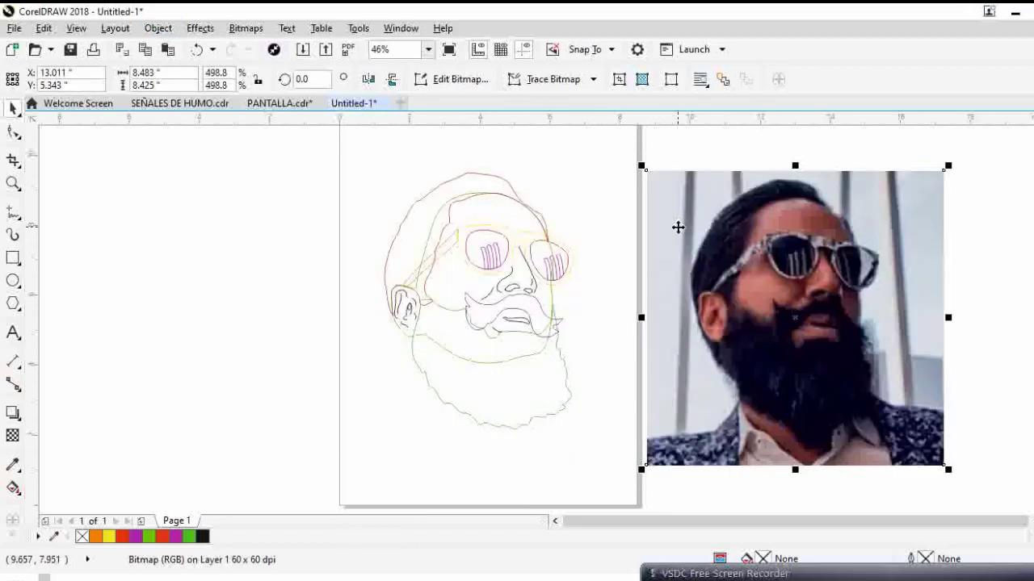
pyautogui.click(13, 185)
pyautogui.moveTo(381, 149); pyautogui.dragTo(984, 489)
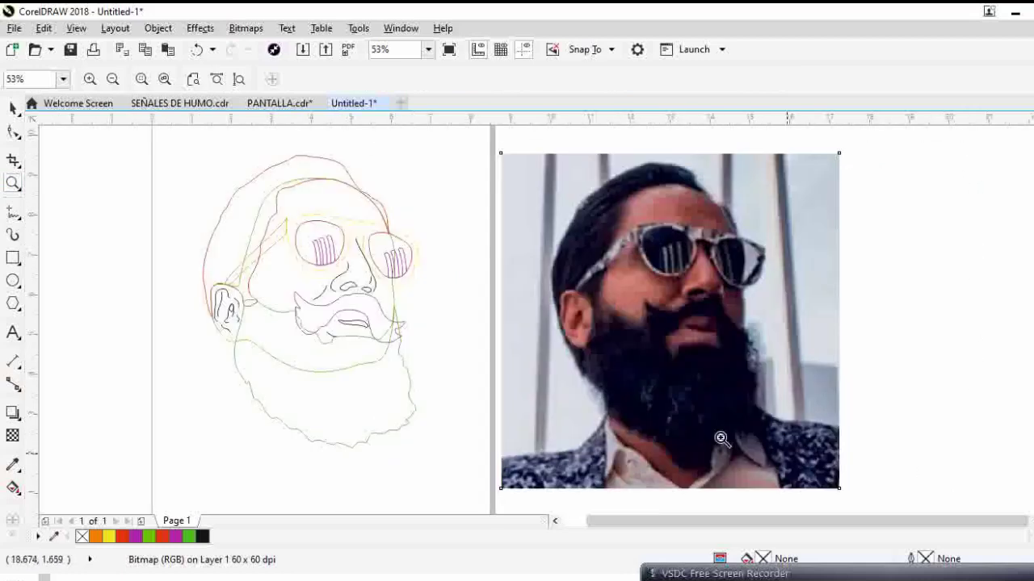
# Fill the face outline curve with the uniform skin colour C:8 M:35 Y:51 K:2.
pyautogui.click(14, 109)
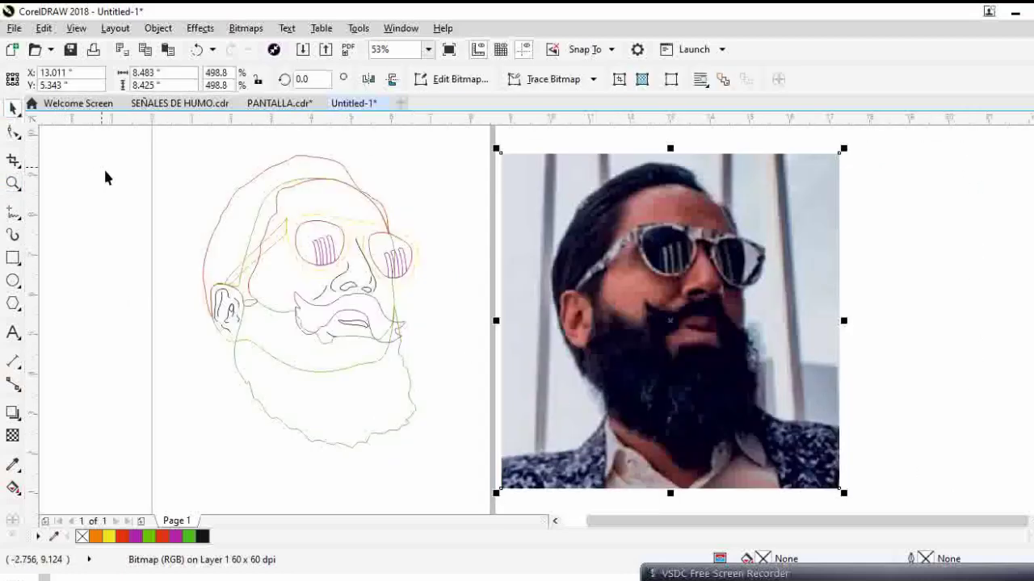
pyautogui.click(349, 200)
pyautogui.click(349, 200)
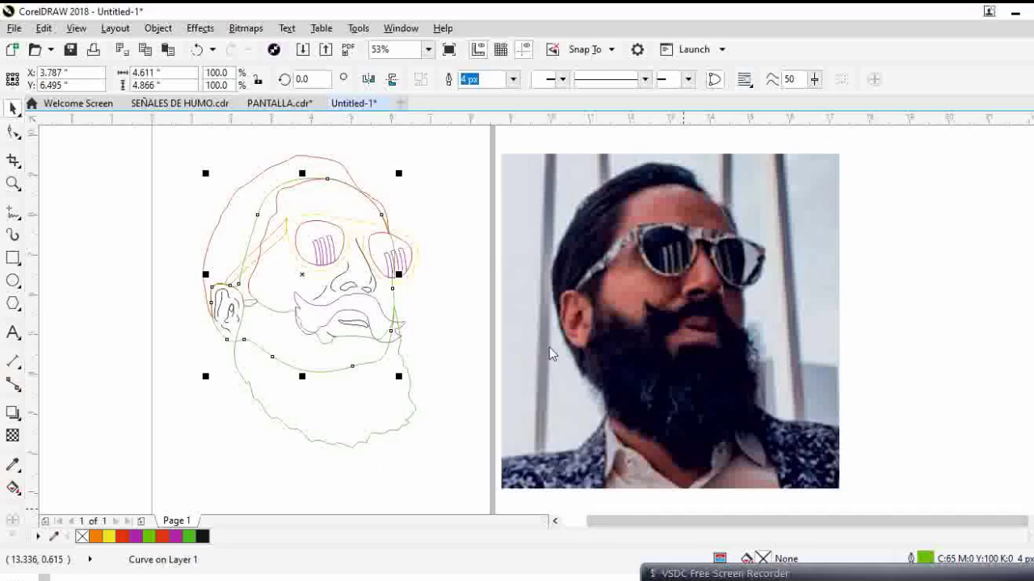
pyautogui.press('F11')
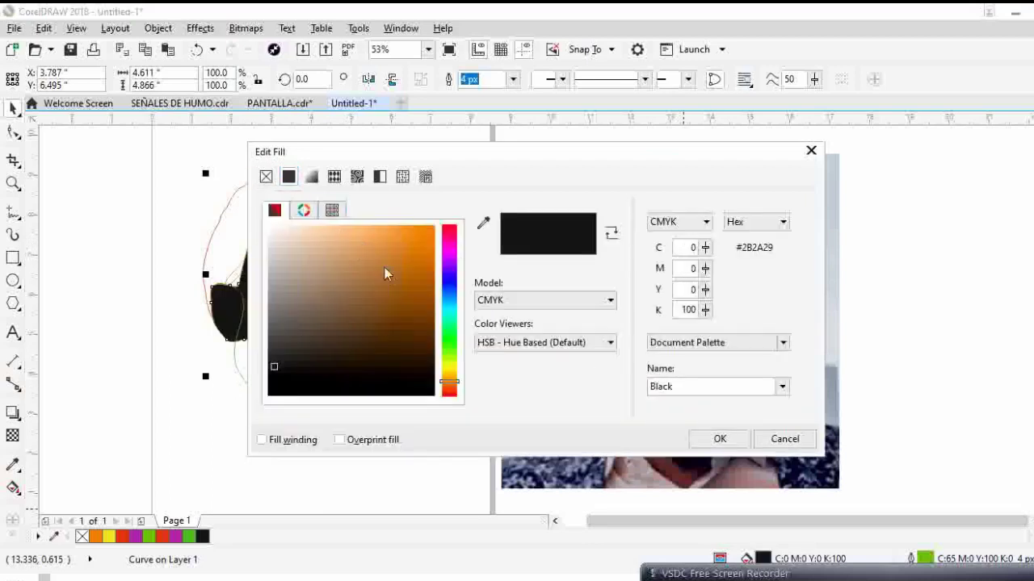
pyautogui.click(450, 371)
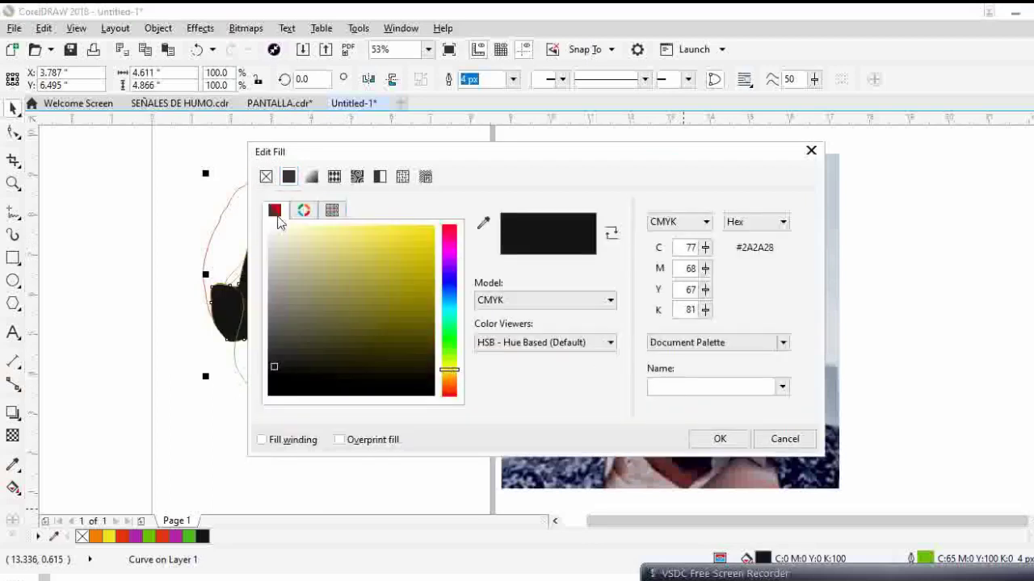
pyautogui.click(321, 240)
pyautogui.moveTo(452, 373); pyautogui.dragTo(450, 380)
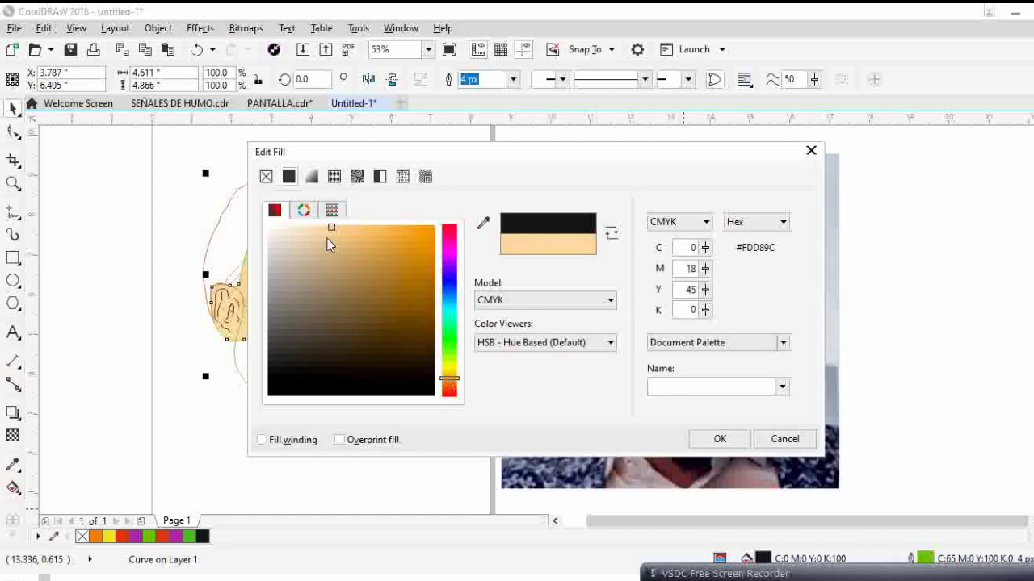
pyautogui.moveTo(327, 239); pyautogui.dragTo(341, 238)
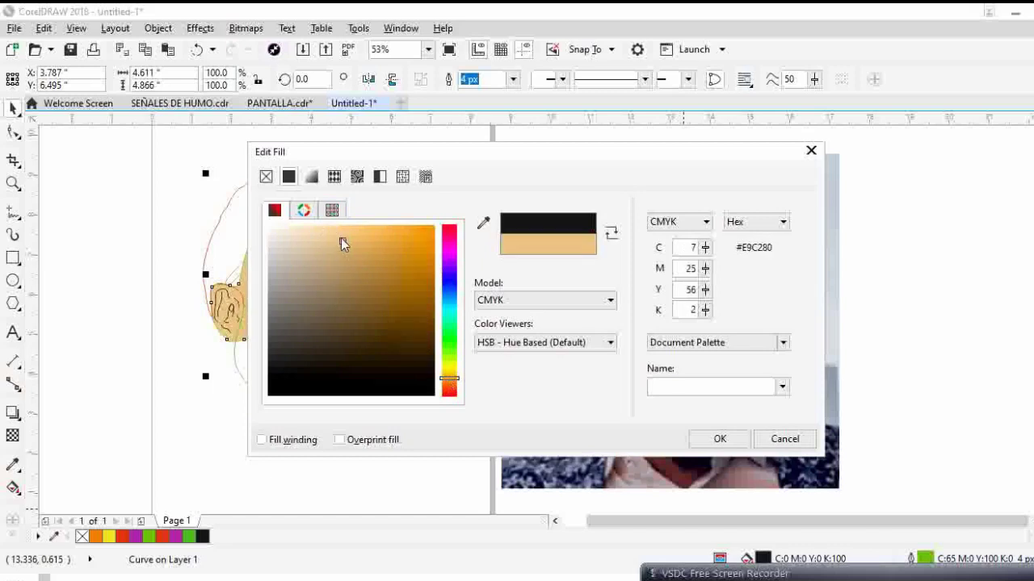
pyautogui.click(332, 235)
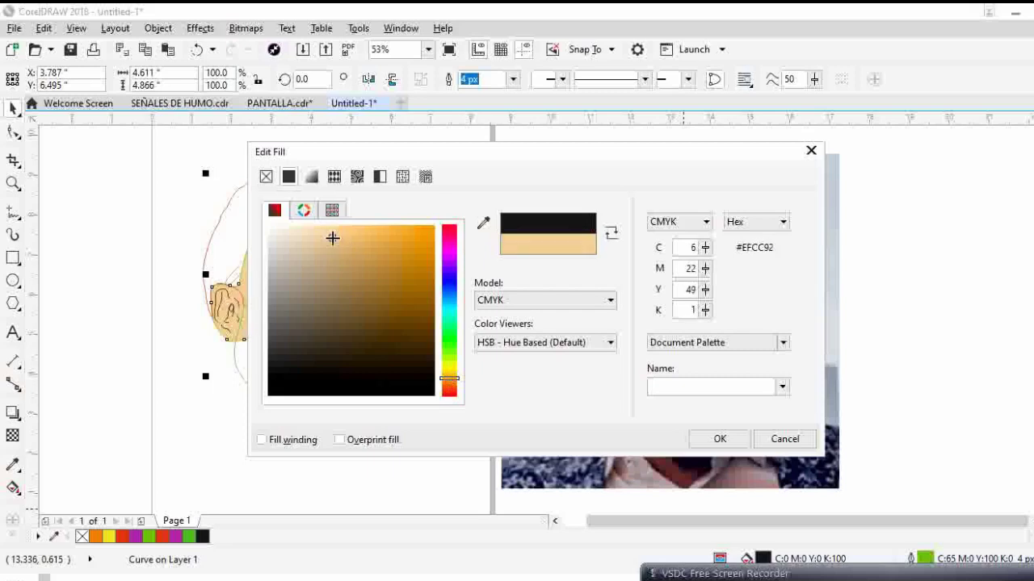
pyautogui.click(337, 240)
pyautogui.click(337, 243)
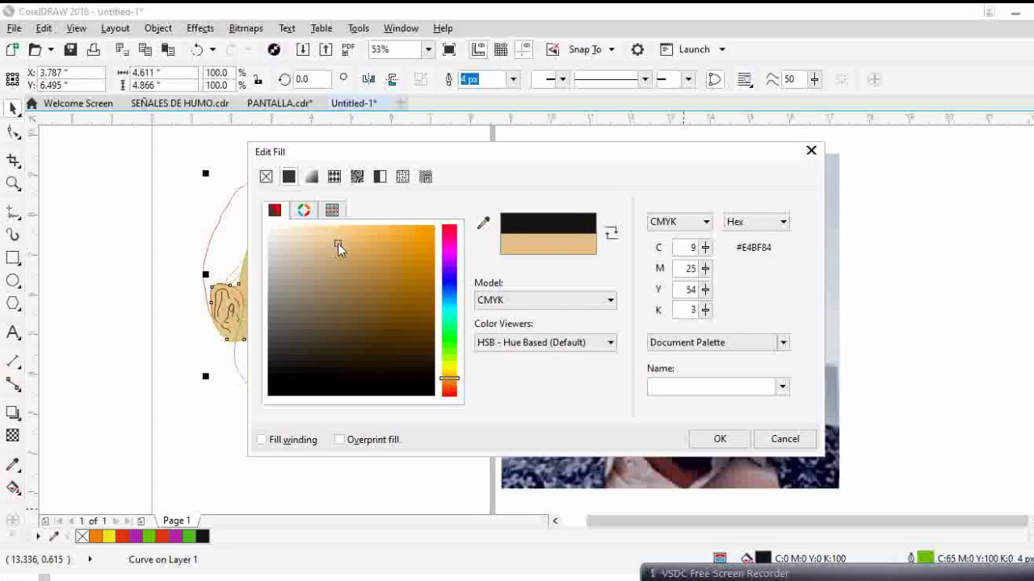
pyautogui.moveTo(456, 155); pyautogui.dragTo(294, 127)
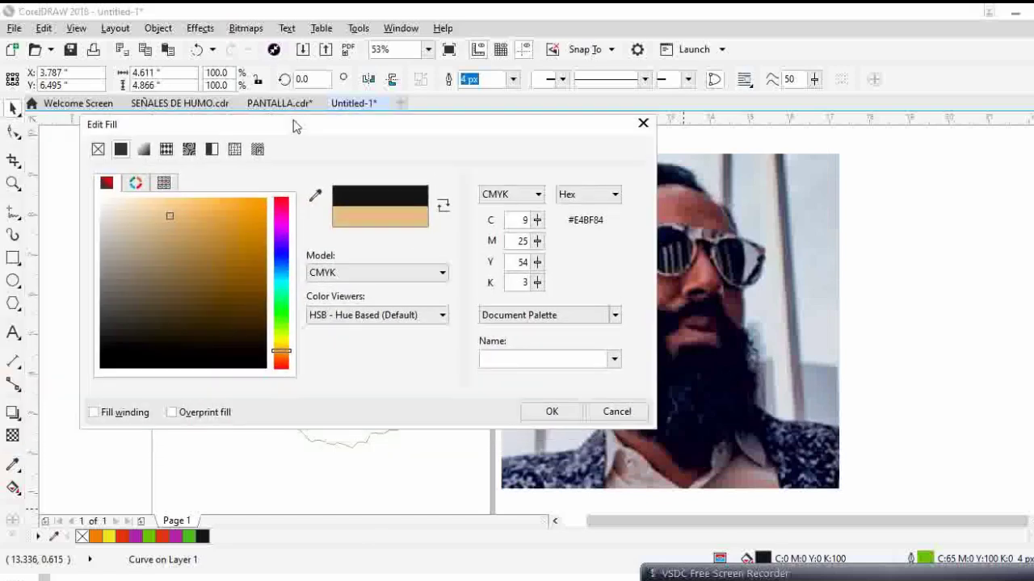
pyautogui.click(282, 361)
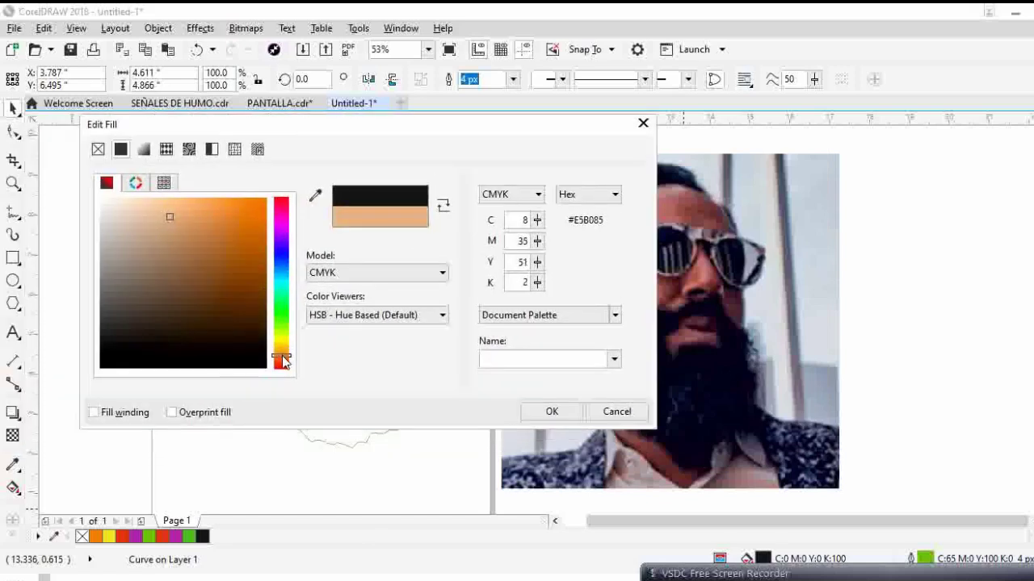
pyautogui.click(539, 412)
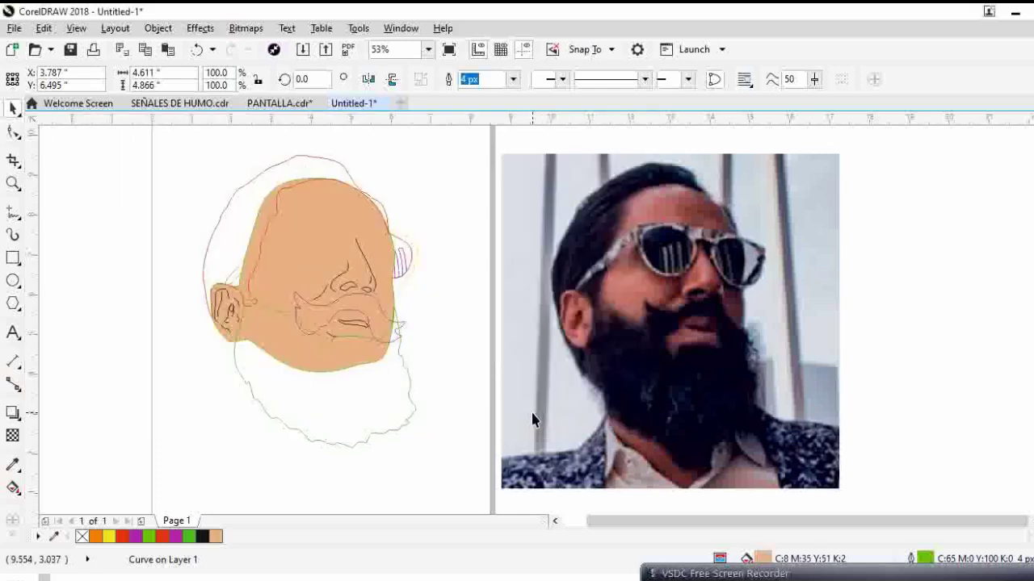
pyautogui.click(259, 231)
pyautogui.click(251, 346)
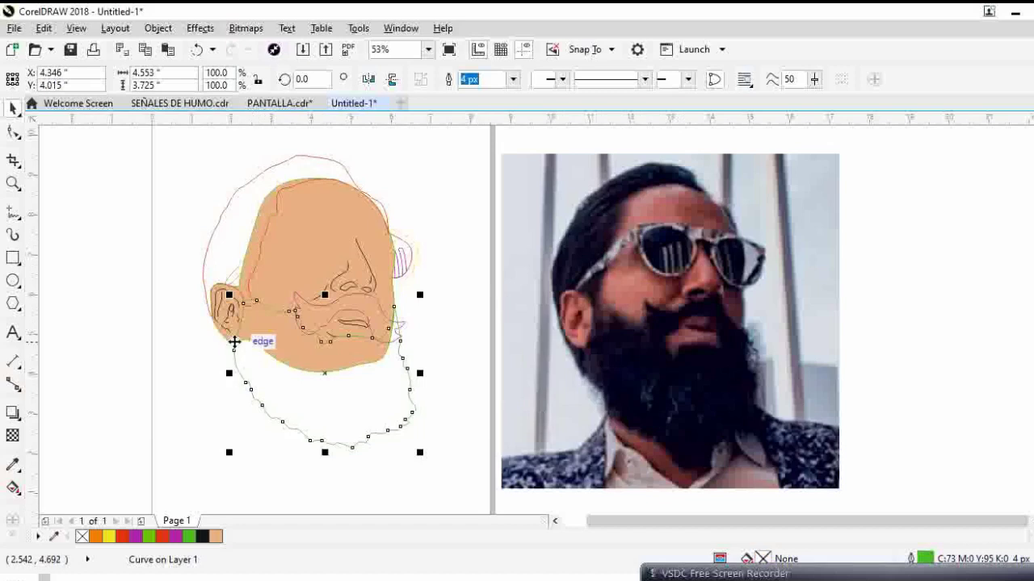
pyautogui.click(231, 346)
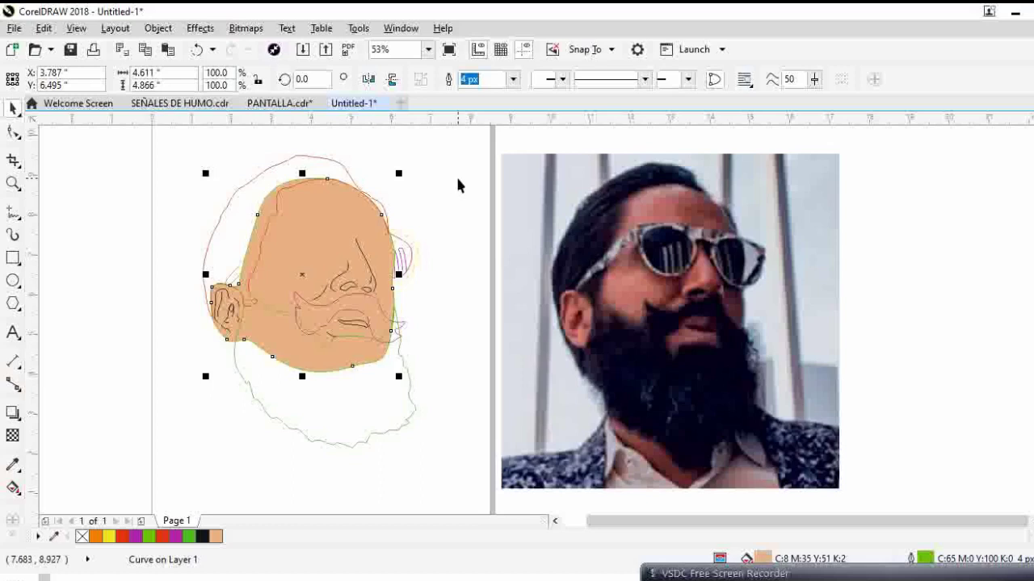
# Select the sunglasses, nose, mouth and ear detail curves together and bring them to the front of the page.
pyautogui.click(462, 257)
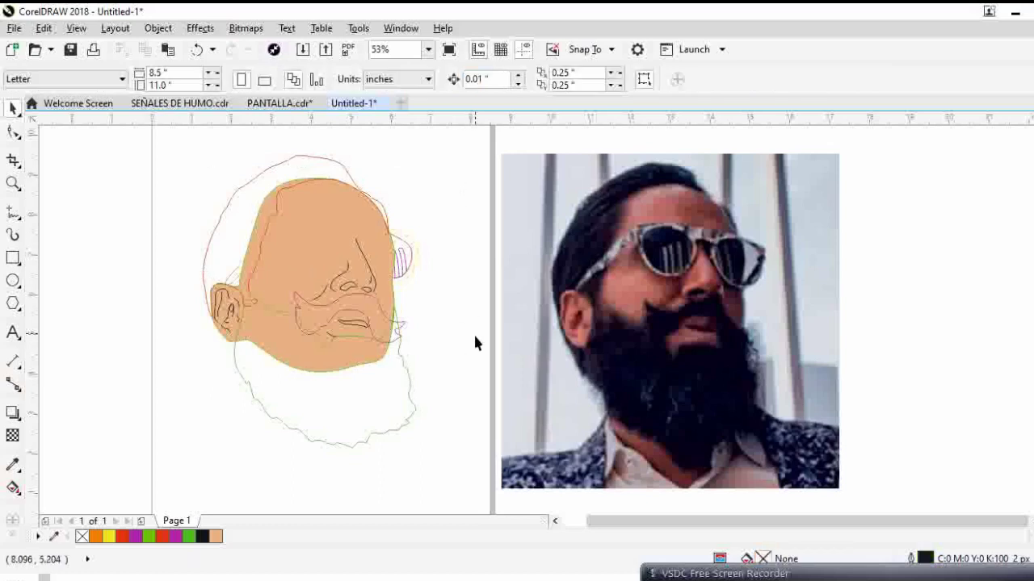
pyautogui.moveTo(487, 373); pyautogui.dragTo(276, 262)
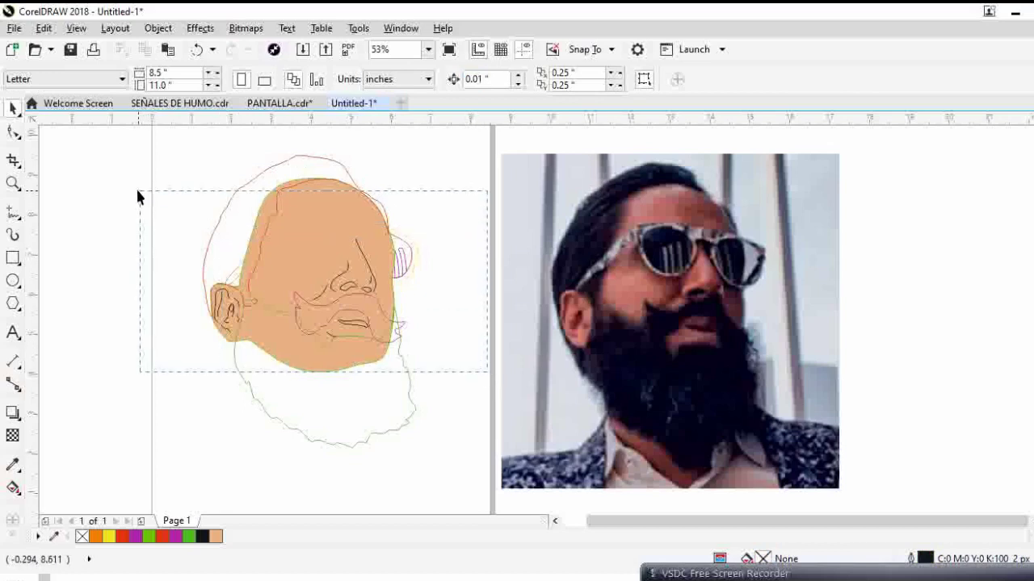
pyautogui.moveTo(127, 193); pyautogui.dragTo(127, 196)
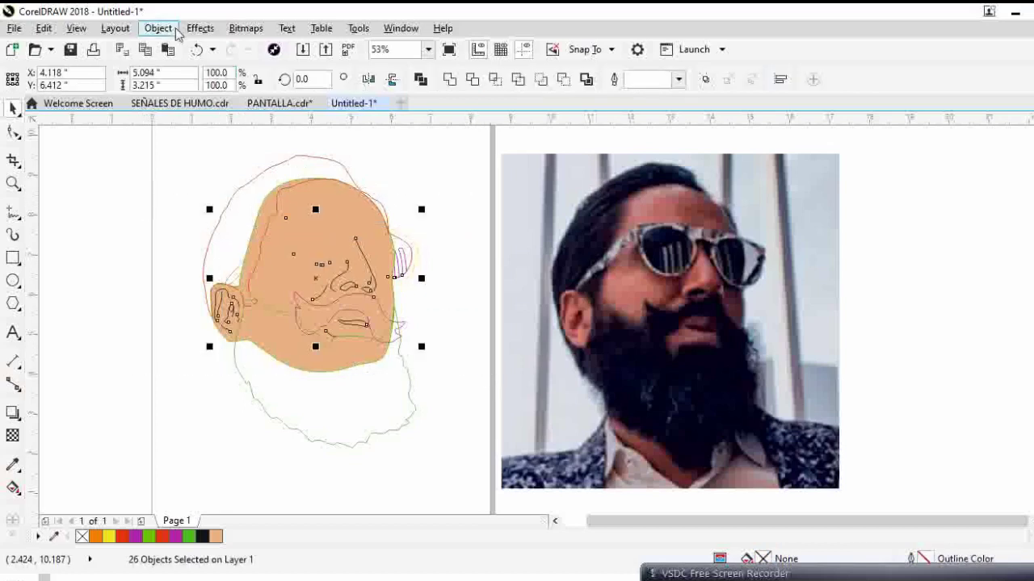
pyautogui.click(166, 29)
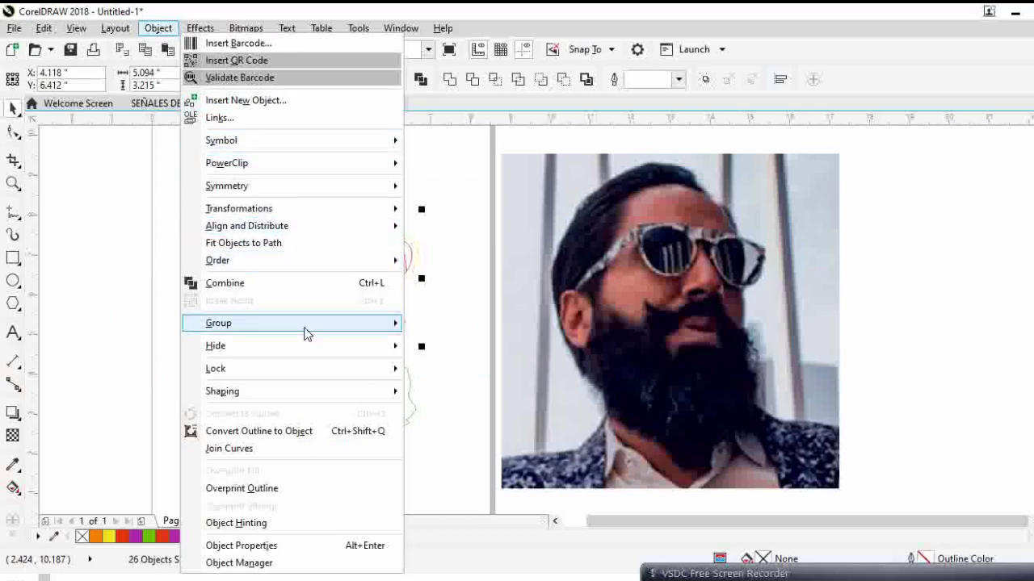
pyautogui.moveTo(305, 334)
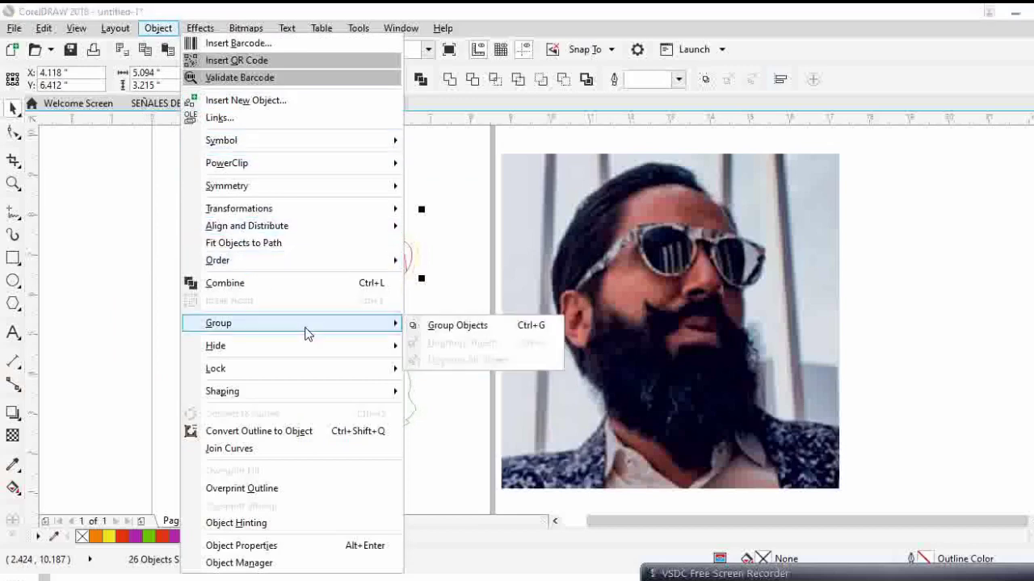
pyautogui.moveTo(363, 267)
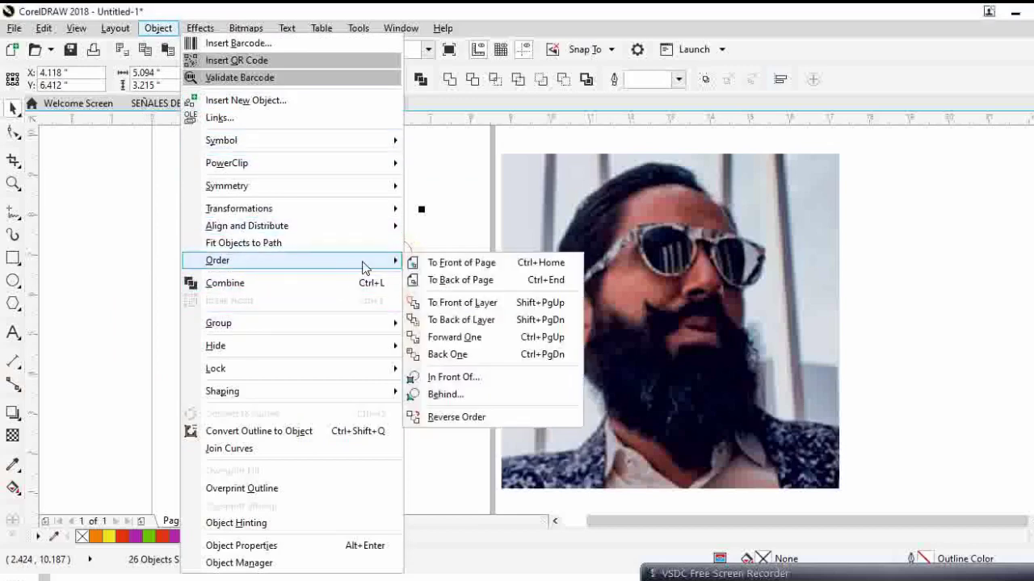
pyautogui.click(440, 265)
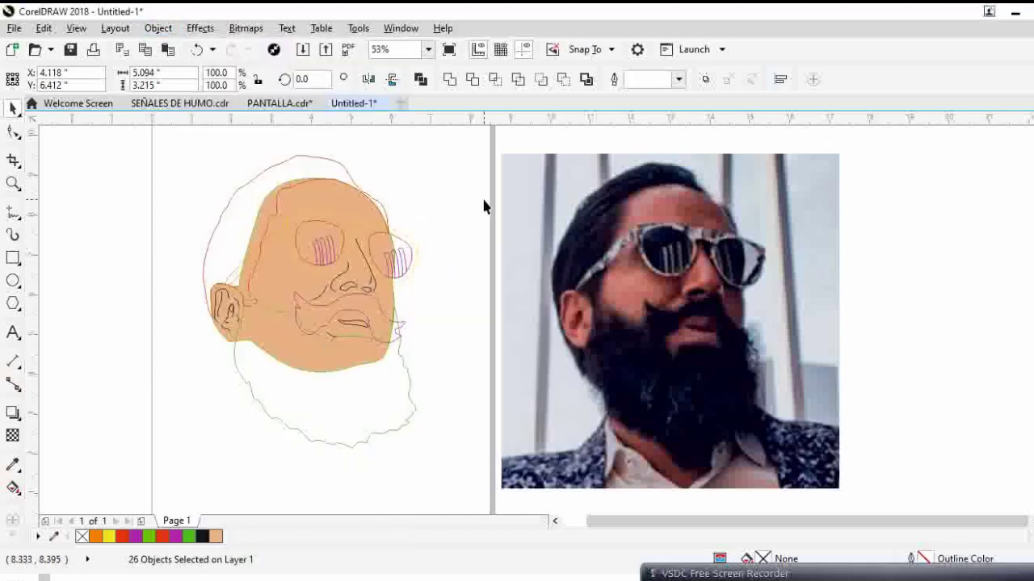
pyautogui.click(482, 200)
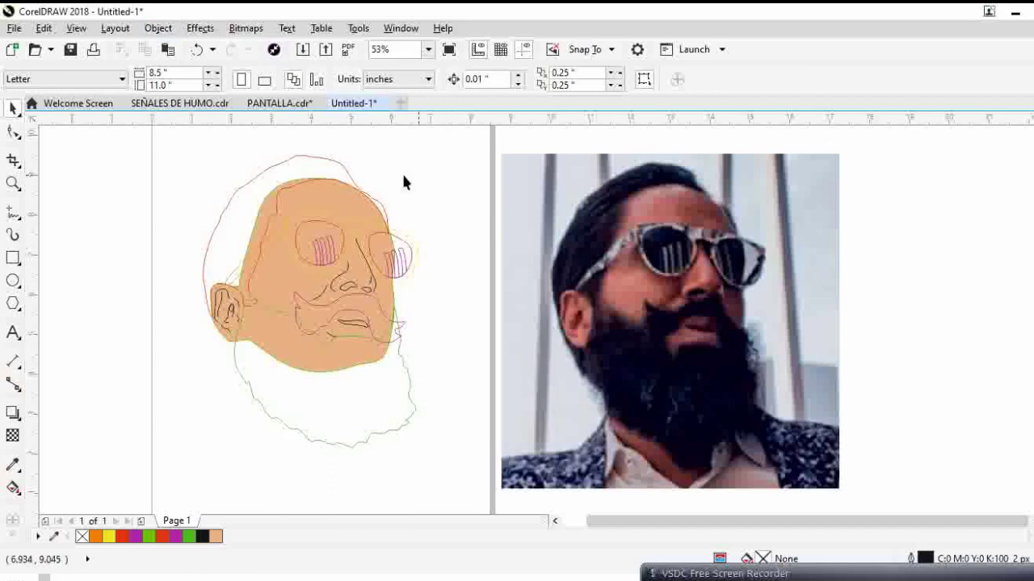
# Fill the hair, moustache and beard shapes with the near-black document palette colour.
pyautogui.click(372, 184)
pyautogui.click(202, 536)
pyautogui.click(315, 340)
pyautogui.click(202, 536)
pyautogui.click(275, 397)
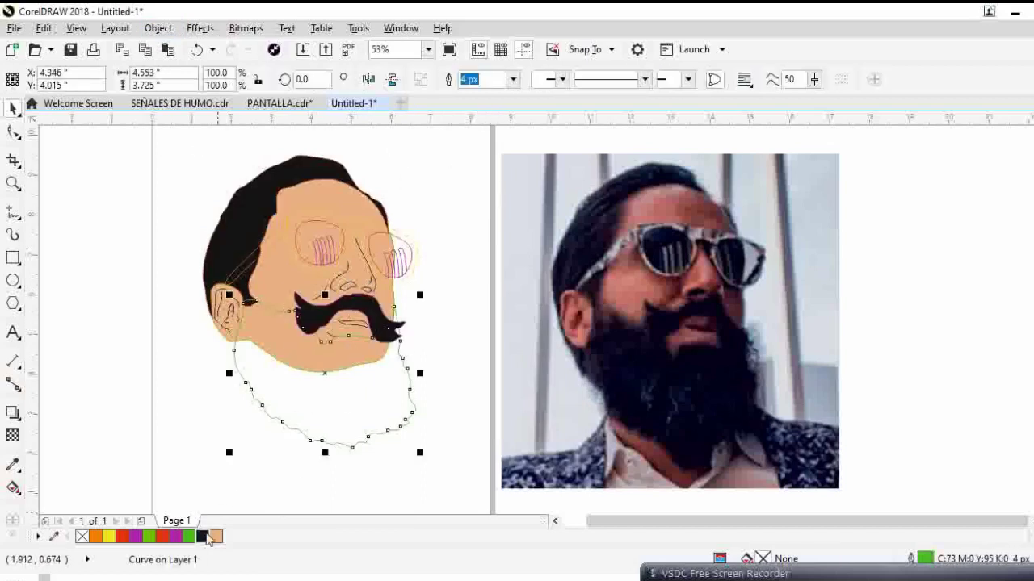
pyautogui.click(202, 536)
# Clear the coloured tracing outlines from the moustache, beard and hair shapes together.
pyautogui.click(323, 313)
pyautogui.keyDown('shift'); pyautogui.click(309, 391); pyautogui.keyUp('shift')
pyautogui.keyDown('shift'); pyautogui.click(242, 226); pyautogui.keyUp('shift')
pyautogui.doubleClick(925, 559)
pyautogui.click(456, 186)
# Set the outline colour of the skin-coloured face shape to black.
pyautogui.press('F2')
pyautogui.moveTo(167, 205); pyautogui.dragTo(463, 420)
pyautogui.click(379, 355)
pyautogui.moveTo(299, 254); pyautogui.dragTo(416, 388)
pyautogui.click(386, 362)
pyautogui.doubleClick(925, 559)
pyautogui.click(462, 153)
pyautogui.click(519, 443)
# Reshape the face outline slightly by moving one of its nodes.
pyautogui.click(376, 210)
pyautogui.press('z')
pyautogui.moveTo(329, 217); pyautogui.dragTo(478, 331)
pyautogui.click(13, 132)
pyautogui.moveTo(397, 295); pyautogui.dragTo(388, 302)
pyautogui.press('z')
# Fill the temple arm of the sunglasses with white.
pyautogui.press('F4')
pyautogui.press('F4')
pyautogui.moveTo(191, 147); pyautogui.dragTo(820, 351)
pyautogui.press('space')
pyautogui.click(223, 298)
pyautogui.doubleClick(763, 559)
pyautogui.click(289, 176)
pyautogui.moveTo(283, 242); pyautogui.dragTo(237, 191)
pyautogui.click(719, 439)
# Give the sunglasses' temple arm a thicker black outline.
pyautogui.doubleClick(913, 563)
pyautogui.click(433, 191)
pyautogui.click(404, 288)
pyautogui.click(459, 152)
pyautogui.click(521, 443)
# Fill the front frame of the sunglasses with white.
pyautogui.click(347, 284)
pyautogui.doubleClick(763, 559)
pyautogui.click(288, 175)
pyautogui.moveTo(381, 300); pyautogui.dragTo(260, 217)
pyautogui.click(720, 438)
# Set the front frame's outline to black with a width of 8 px.
pyautogui.doubleClick(925, 559)
pyautogui.click(436, 191)
pyautogui.click(386, 289)
pyautogui.click(460, 152)
pyautogui.click(441, 195)
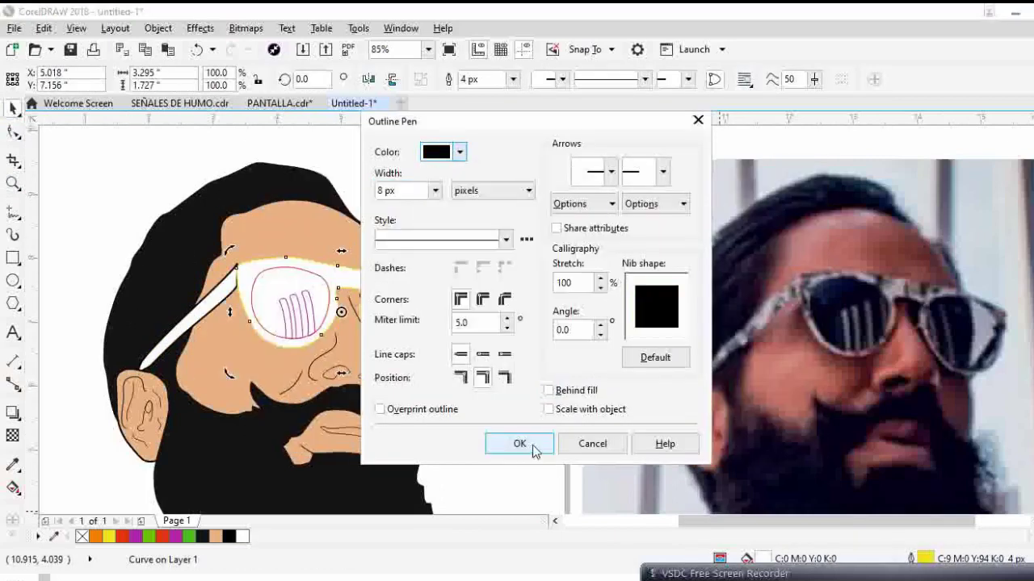
pyautogui.click(533, 444)
# Fill the sunglasses lens nearer the ear with black and edit its outline.
pyautogui.press('Tab')
pyautogui.hotkey('shift', 'F11')
pyautogui.press('Return')
pyautogui.press('F12')
pyautogui.click(521, 443)
# Fill the far sunglasses lens with black and set its outline colour to black.
pyautogui.press('Tab')
pyautogui.hotkey('shift', 'F11')
pyautogui.press('Return')
pyautogui.press('F12')
pyautogui.click(459, 152)
pyautogui.click(440, 195)
pyautogui.click(522, 443)
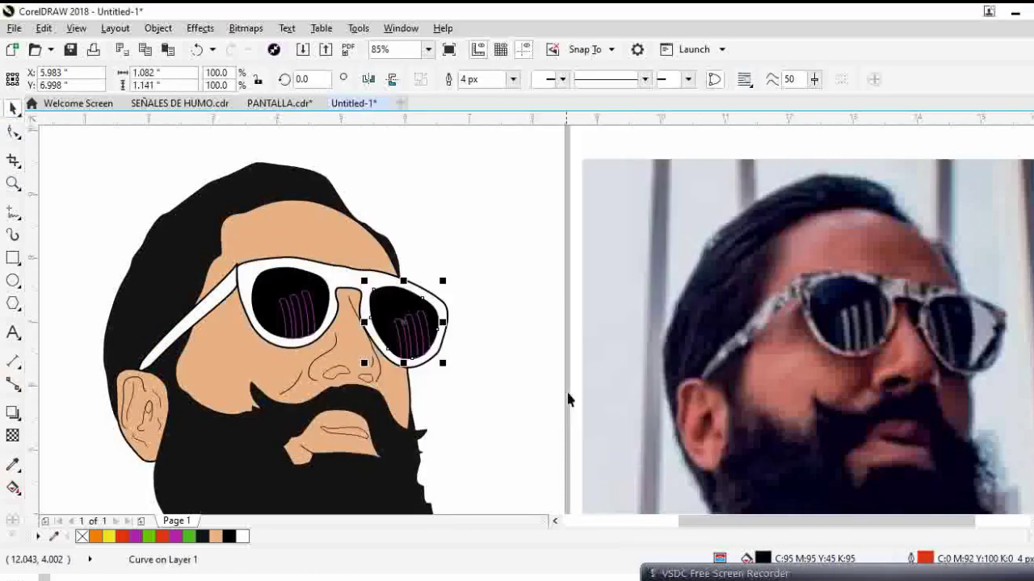
# Fill the three reflection stripes in the far lens with white and remove their outlines.
pyautogui.moveTo(565, 399); pyautogui.dragTo(272, 276)
pyautogui.moveTo(478, 276); pyautogui.dragTo(381, 386)
pyautogui.doubleClick(763, 559)
pyautogui.click(288, 176)
pyautogui.click(269, 227)
pyautogui.click(718, 439)
pyautogui.doubleClick(925, 559)
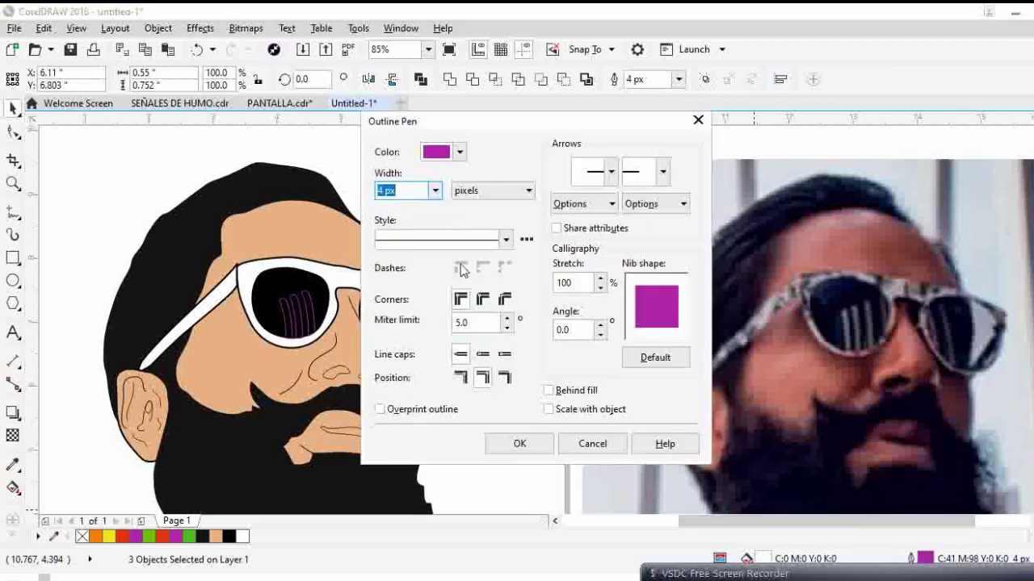
pyautogui.click(436, 194)
pyautogui.click(391, 206)
pyautogui.click(522, 444)
# Fill the three reflection stripes in the lens nearer the ear with white and remove their outlines.
pyautogui.moveTo(372, 271); pyautogui.dragTo(488, 401)
pyautogui.click(137, 282)
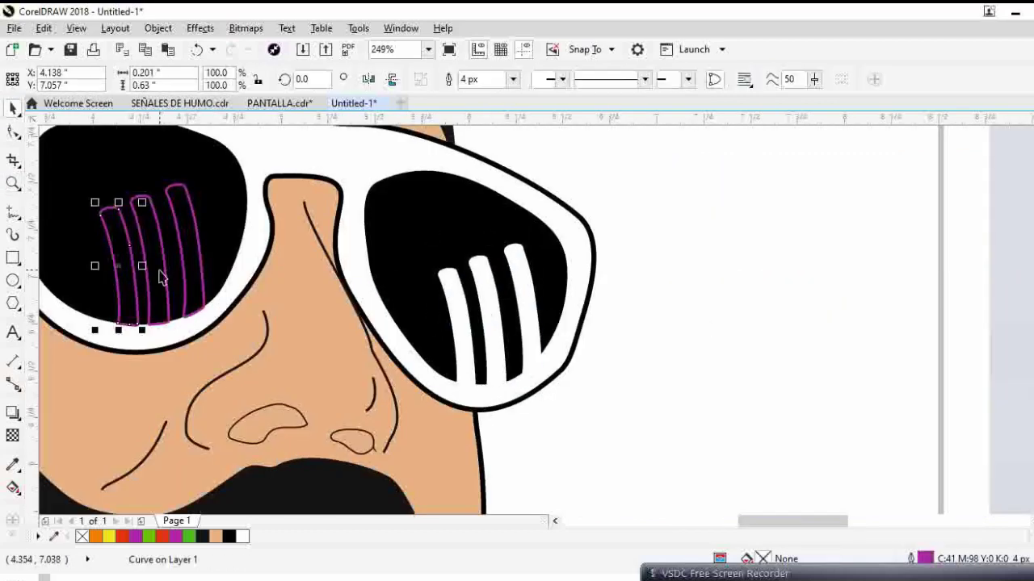
pyautogui.keyDown('shift'); pyautogui.click(166, 284); pyautogui.keyUp('shift')
pyautogui.keyDown('shift'); pyautogui.click(185, 292); pyautogui.keyUp('shift')
pyautogui.doubleClick(763, 559)
pyautogui.click(289, 176)
pyautogui.click(718, 439)
pyautogui.click(159, 313)
pyautogui.press('F12')
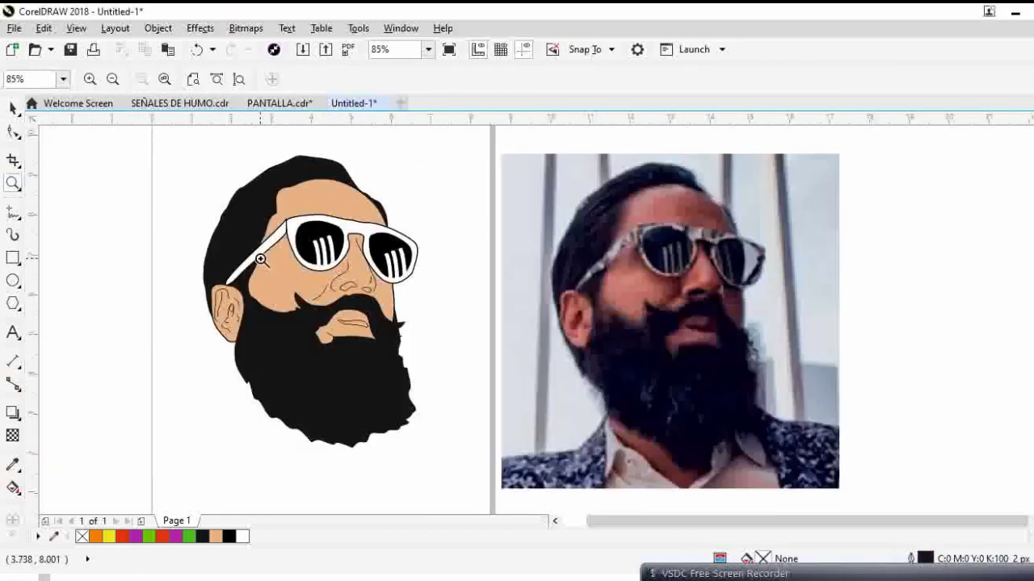
# Fill the ear opening, the mouth line and both nostrils with black.
pyautogui.scroll(2, 537, 366)
pyautogui.click(230, 537)
pyautogui.click(389, 362)
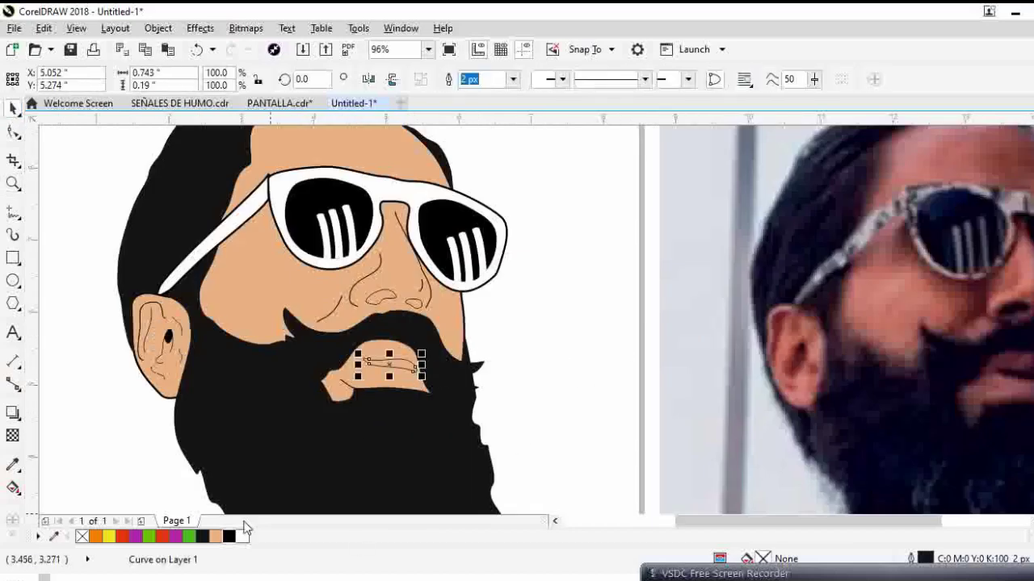
pyautogui.click(229, 537)
pyautogui.click(382, 299)
pyautogui.click(230, 536)
pyautogui.click(413, 305)
pyautogui.click(229, 536)
# Draw the forehead wrinkle and shadow shapes above the sunglasses, about 1.57 by 0.87 inches overall, and refine their nodes.
pyautogui.moveTo(440, 205); pyautogui.dragTo(665, 396)
pyautogui.scroll(2, 664, 394)
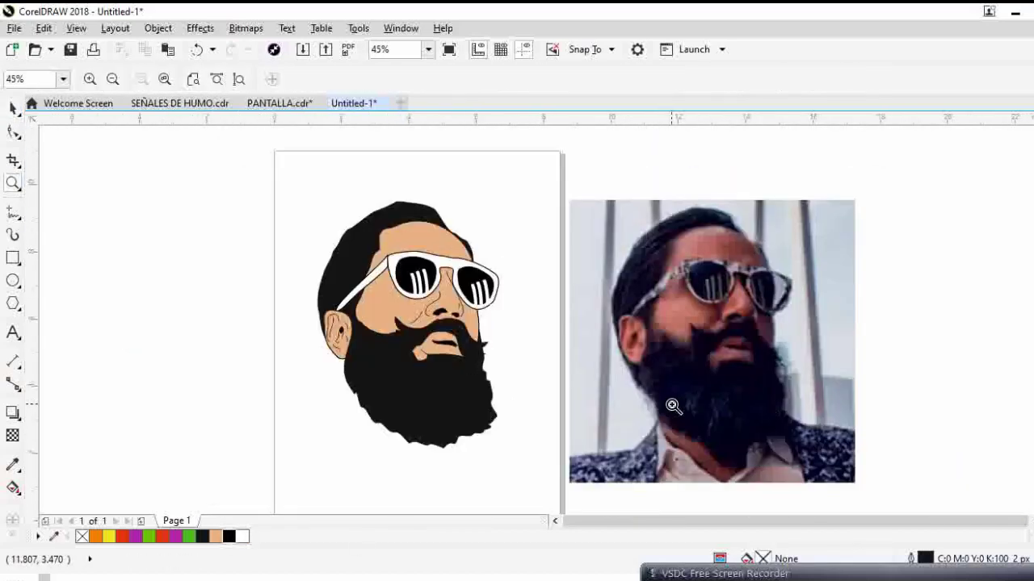
pyautogui.moveTo(322, 182); pyautogui.dragTo(653, 350)
pyautogui.press('F5')
pyautogui.moveTo(386, 282)
pyautogui.mouseDown()
pyautogui.moveTo(404, 316)
pyautogui.moveTo(400, 287)
pyautogui.moveTo(386, 282)
pyautogui.mouseUp()
pyautogui.click(12, 184)
pyautogui.moveTo(337, 209); pyautogui.dragTo(587, 429)
pyautogui.click(13, 132)
pyautogui.moveTo(534, 379)
pyautogui.mouseDown()
pyautogui.moveTo(548, 363)
pyautogui.moveTo(546, 375)
pyautogui.mouseUp()
pyautogui.click(16, 186)
pyautogui.click(13, 109)
# Fill the forehead shadow shapes with the darker skin tone C:10 M:39 Y:56 K:5.
pyautogui.click(216, 537)
pyautogui.doubleClick(763, 559)
pyautogui.moveTo(471, 139); pyautogui.dragTo(631, 122)
pyautogui.click(503, 222)
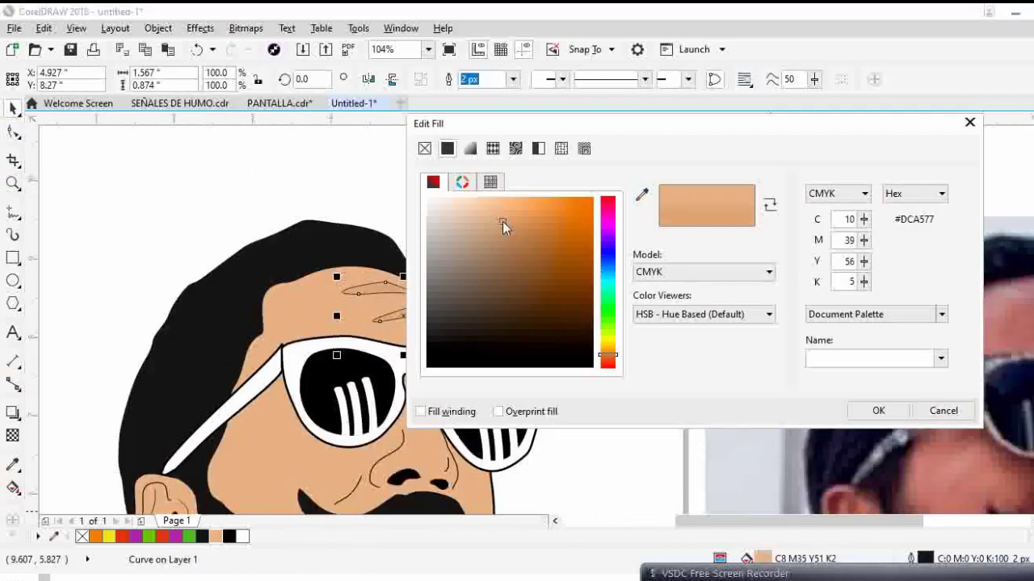
pyautogui.click(878, 410)
# Remove the outline from the forehead shadow shapes.
pyautogui.doubleClick(925, 559)
pyautogui.click(435, 191)
pyautogui.click(395, 206)
pyautogui.click(519, 444)
pyautogui.click(151, 214)
# Draw a shadow shape on the face just below the sunglasses' temple arm and remove its outline.
pyautogui.click(13, 184)
pyautogui.moveTo(325, 224)
pyautogui.mouseDown()
pyautogui.moveTo(470, 369)
pyautogui.moveTo(557, 400)
pyautogui.mouseUp()
pyautogui.moveTo(473, 274)
pyautogui.mouseDown()
pyautogui.moveTo(454, 312)
pyautogui.moveTo(511, 347)
pyautogui.mouseUp()
pyautogui.press('F10')
pyautogui.press('F12')
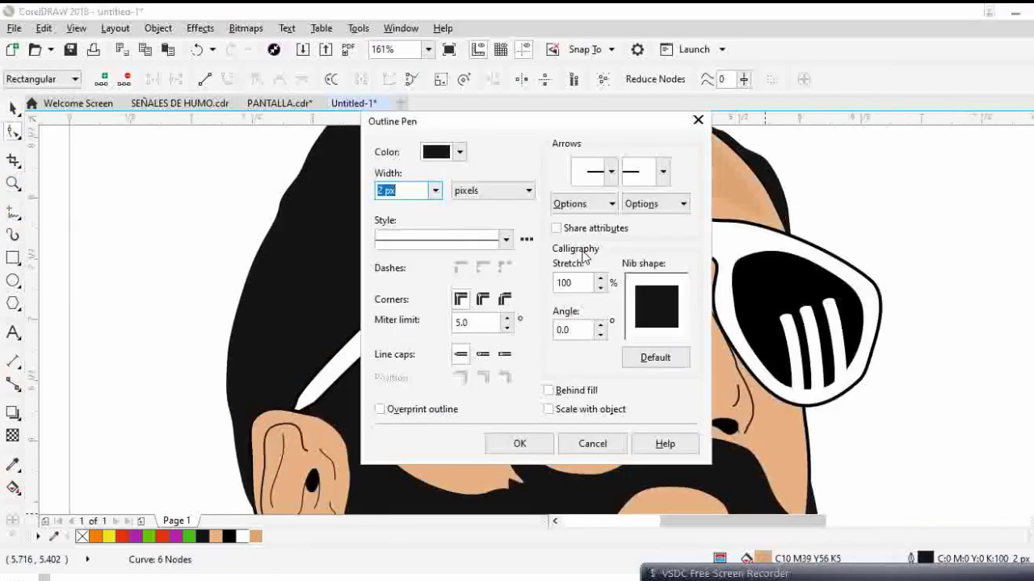
pyautogui.press('Return')
# Sample the forehead shadow colour with the colour eyedropper and apply it to the shadow below the temple arm.
pyautogui.click(13, 108)
pyautogui.click(13, 465)
pyautogui.click(747, 194)
pyautogui.click(468, 287)
pyautogui.click(13, 108)
pyautogui.moveTo(134, 176); pyautogui.dragTo(543, 366)
pyautogui.click(159, 29)
pyautogui.click(452, 396)
pyautogui.click(13, 132)
pyautogui.click(13, 108)
pyautogui.click(99, 191)
# Draw a cheek shadow shape beside the smile line and fill it with the sampled shadow skin tone.
pyautogui.click(13, 184)
pyautogui.press('F3')
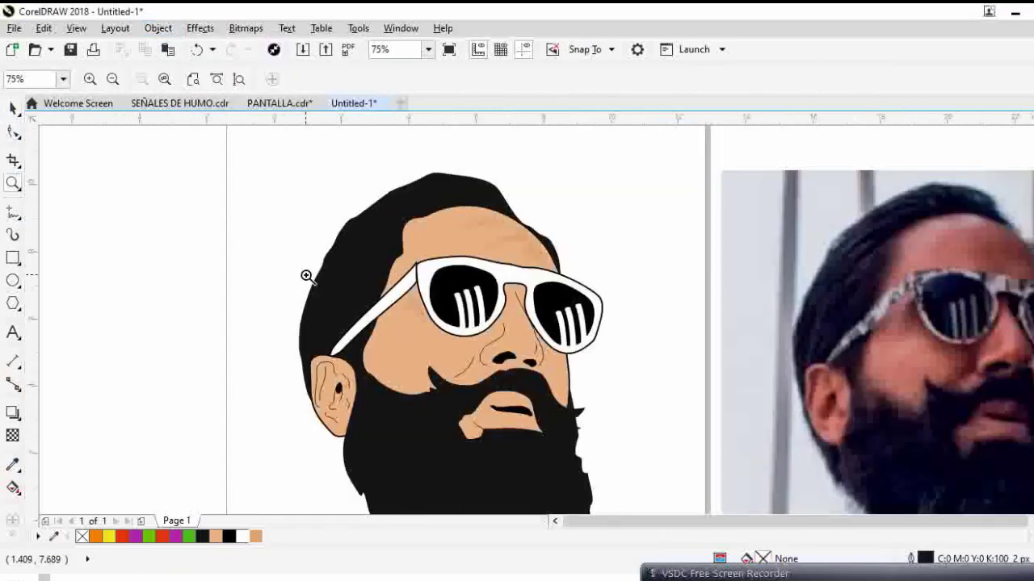
pyautogui.moveTo(307, 277); pyautogui.dragTo(660, 414)
pyautogui.click(13, 213)
pyautogui.moveTo(463, 308)
pyautogui.mouseDown()
pyautogui.moveTo(498, 306)
pyautogui.moveTo(463, 308)
pyautogui.mouseUp()
pyautogui.click(13, 465)
pyautogui.click(357, 218)
pyautogui.click(486, 325)
# Remove the outline from the cheek shadow shape.
pyautogui.click(13, 108)
pyautogui.doubleClick(924, 558)
pyautogui.click(435, 190)
pyautogui.click(397, 205)
pyautogui.click(520, 443)
# Draw a shadow about 0.32 by 0.39 inches along the side of the nose and fill it with the shadow skin tone.
pyautogui.doubleClick(13, 184)
pyautogui.moveTo(337, 247); pyautogui.dragTo(660, 375)
pyautogui.click(13, 213)
pyautogui.moveTo(530, 346)
pyautogui.mouseDown()
pyautogui.moveTo(504, 410)
pyautogui.moveTo(530, 346)
pyautogui.mouseUp()
pyautogui.click(13, 465)
pyautogui.click(517, 382)
# Remove the outline from the shadow on the side of the nose.
pyautogui.click(13, 108)
pyautogui.doubleClick(924, 558)
pyautogui.click(436, 191)
pyautogui.click(397, 205)
pyautogui.click(519, 443)
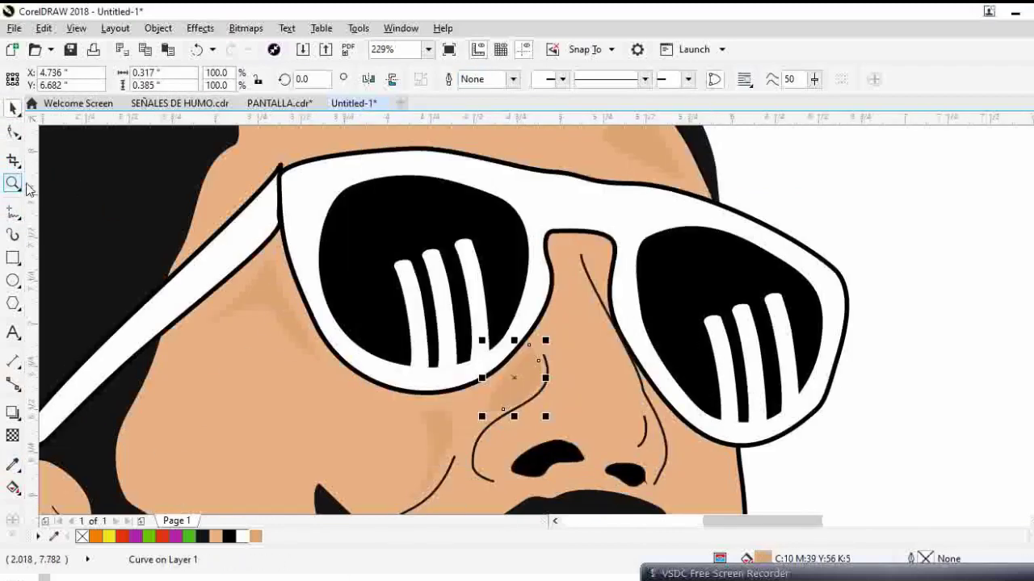
# Draw a curved shadow shape on the nose tip above the nostrils and fill it with the sampled shadow skin tone.
pyautogui.doubleClick(13, 184)
pyautogui.click(13, 212)
pyautogui.moveTo(492, 304)
pyautogui.mouseDown()
pyautogui.moveTo(453, 355)
pyautogui.moveTo(492, 305)
pyautogui.mouseUp()
pyautogui.click(13, 465)
pyautogui.click(396, 302)
pyautogui.click(484, 340)
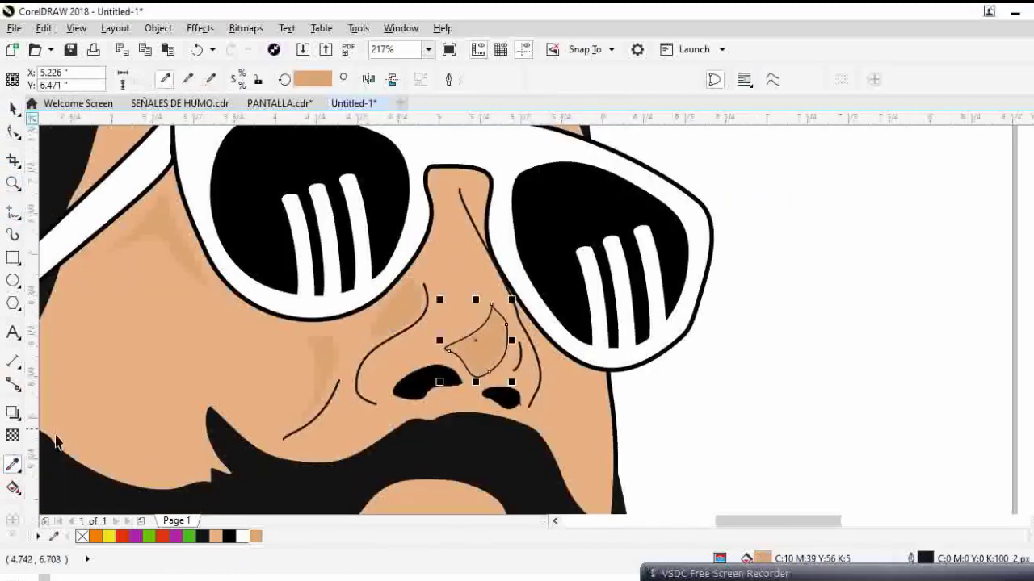
# Remove the outline from the shadow shape on the nose tip.
pyautogui.click(13, 109)
pyautogui.doubleClick(924, 558)
pyautogui.click(519, 443)
# Draw a small shadow shape on the cheek beside the moustache and join its open end nodes.
pyautogui.doubleClick(13, 183)
pyautogui.moveTo(404, 265); pyautogui.dragTo(545, 359)
pyautogui.click(13, 212)
pyautogui.moveTo(495, 297); pyautogui.dragTo(487, 289)
pyautogui.click(13, 184)
pyautogui.moveTo(468, 258); pyautogui.dragTo(553, 343)
pyautogui.click(13, 132)
pyautogui.click(461, 300)
pyautogui.click(470, 304)
pyautogui.moveTo(469, 303); pyautogui.dragTo(601, 401)
pyautogui.click(157, 79)
# Fill the cheek shadow beside the moustache with the sampled shadow skin tone and remove its outline.
pyautogui.click(13, 184)
pyautogui.click(113, 79)
pyautogui.click(12, 108)
pyautogui.hotkey('ctrl', 'z')
pyautogui.click(13, 184)
pyautogui.click(13, 109)
pyautogui.moveTo(483, 281); pyautogui.dragTo(505, 318)
pyautogui.click(13, 465)
pyautogui.click(277, 137)
pyautogui.click(494, 327)
pyautogui.click(13, 109)
pyautogui.click(519, 443)
# Draw a long freehand shadow about 0.98 by 0.2 inches along the skin below the lower lip.
pyautogui.click(317, 222)
pyautogui.click(12, 184)
pyautogui.moveTo(330, 173); pyautogui.dragTo(433, 261)
pyautogui.click(13, 133)
pyautogui.doubleClick(468, 290)
pyautogui.scroll(-9, 371, 283)
pyautogui.press('space')
pyautogui.click(260, 307)
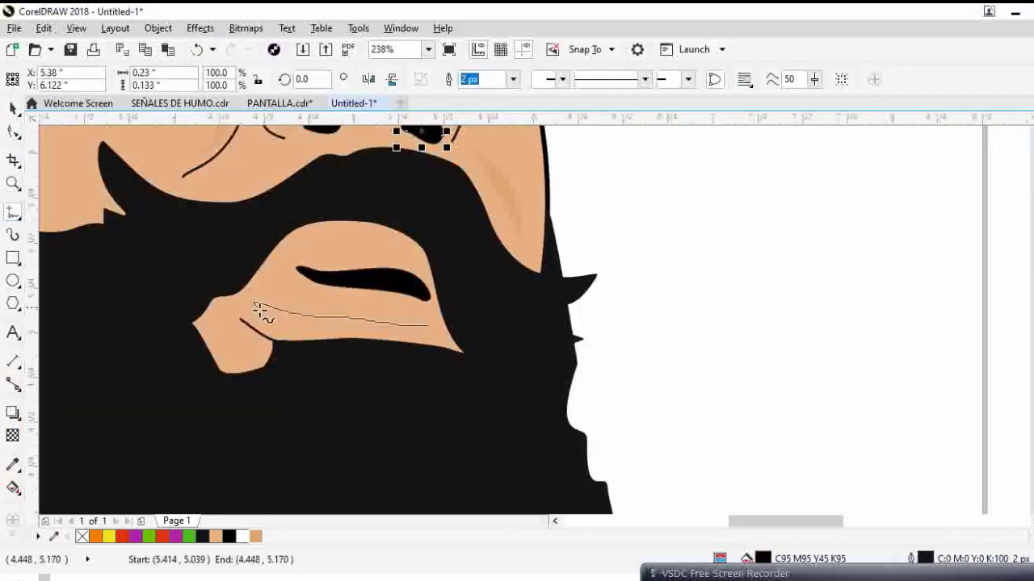
# Fill the shadow below the lower lip with the sampled shadow skin tone and remove its outline.
pyautogui.click(13, 465)
pyautogui.click(506, 212)
pyautogui.click(302, 323)
pyautogui.click(13, 108)
pyautogui.doubleClick(925, 559)
pyautogui.click(434, 191)
pyautogui.click(519, 443)
# Draw a narrow shadow about 0.13 by 0.73 inches inside the ear's outer fold and join its end nodes.
pyautogui.click(13, 183)
pyautogui.press('z')
pyautogui.scroll(-8, 393, 269)
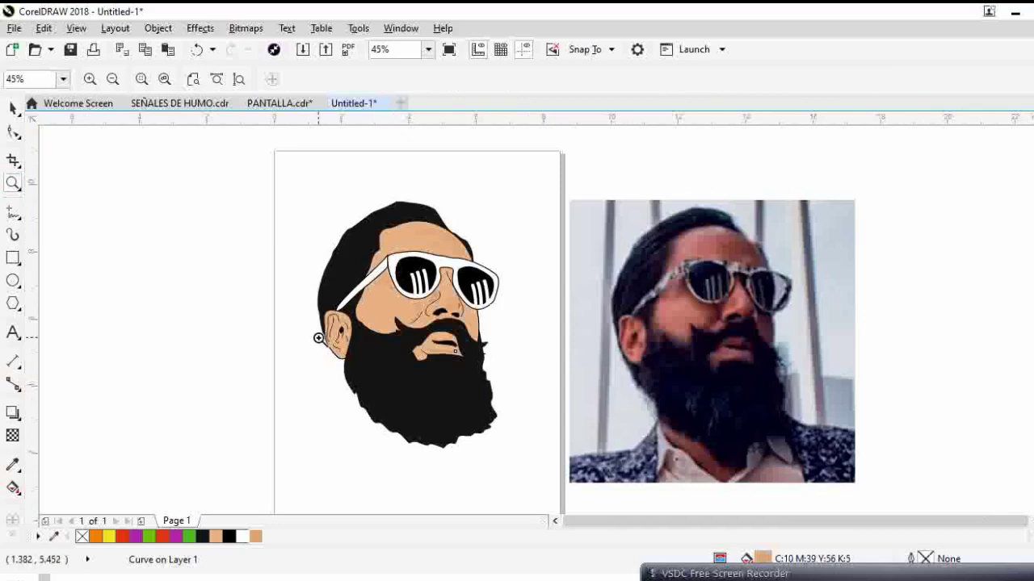
pyautogui.moveTo(263, 196)
pyautogui.mouseDown()
pyautogui.moveTo(498, 386)
pyautogui.moveTo(585, 405)
pyautogui.mouseUp()
pyautogui.moveTo(342, 294); pyautogui.dragTo(509, 429)
pyautogui.click(10, 209)
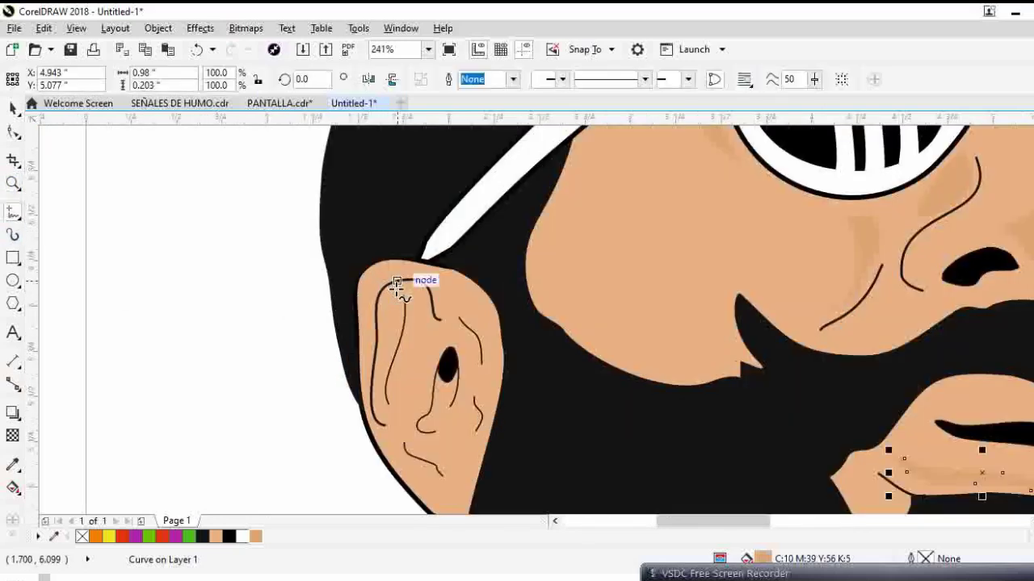
pyautogui.moveTo(398, 290)
pyautogui.mouseDown()
pyautogui.moveTo(372, 378)
pyautogui.moveTo(385, 416)
pyautogui.moveTo(381, 384)
pyautogui.moveTo(401, 295)
pyautogui.mouseUp()
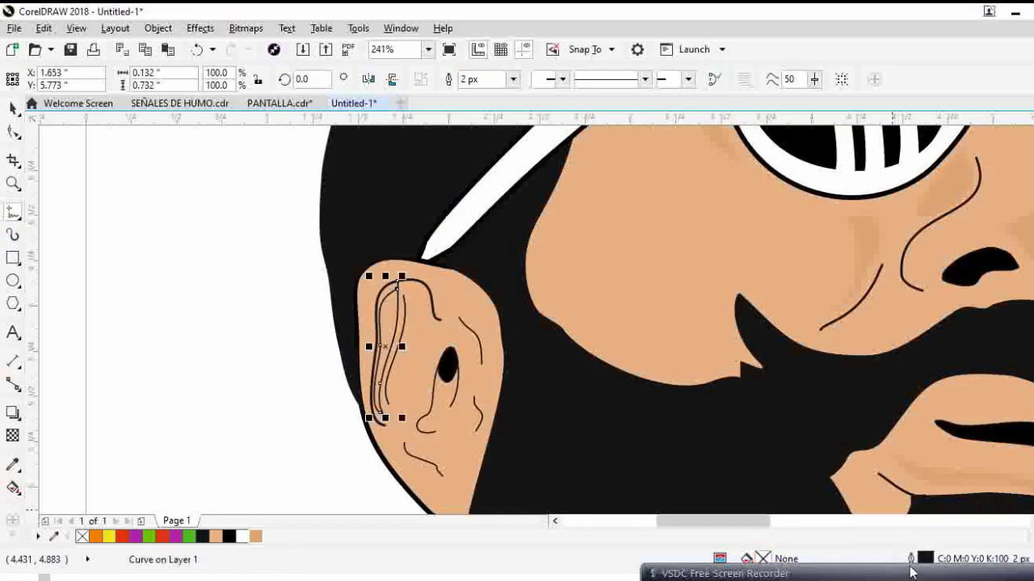
pyautogui.click(14, 131)
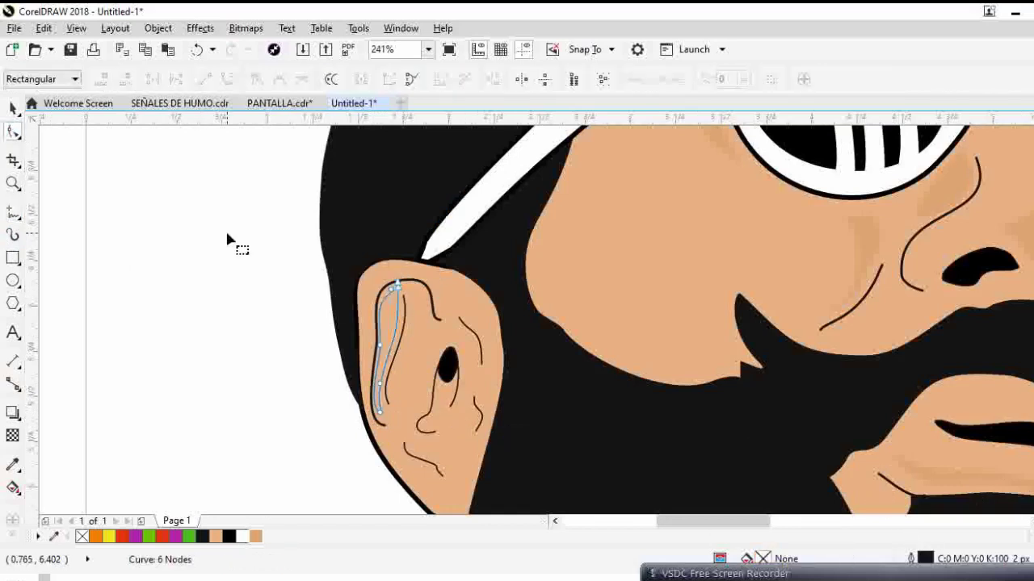
pyautogui.click(151, 88)
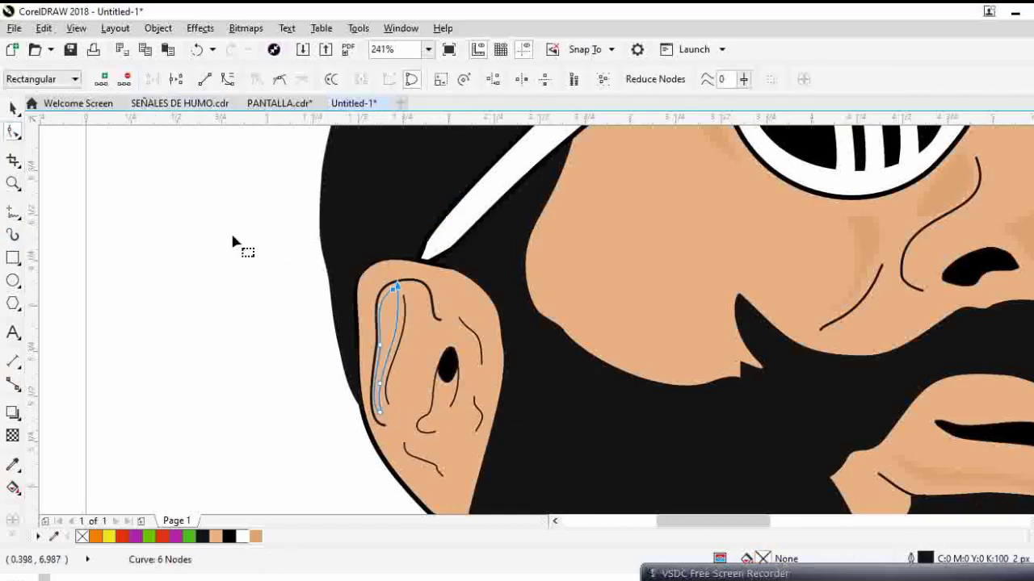
# Fill the ear shadow with the sampled shadow skin tone C10 M39 Y56 K5 and remove its outline.
pyautogui.click(12, 466)
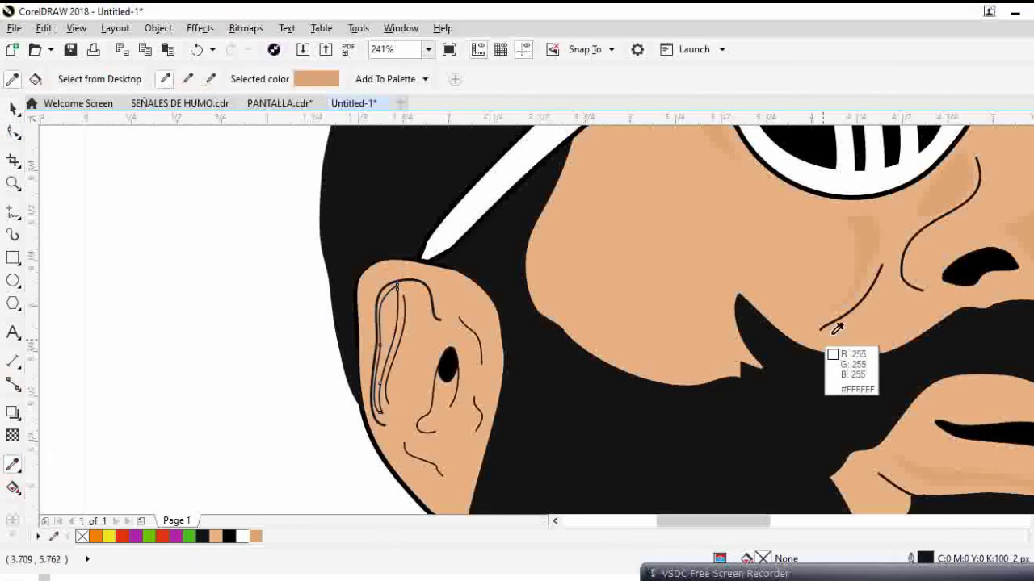
pyautogui.click(398, 305)
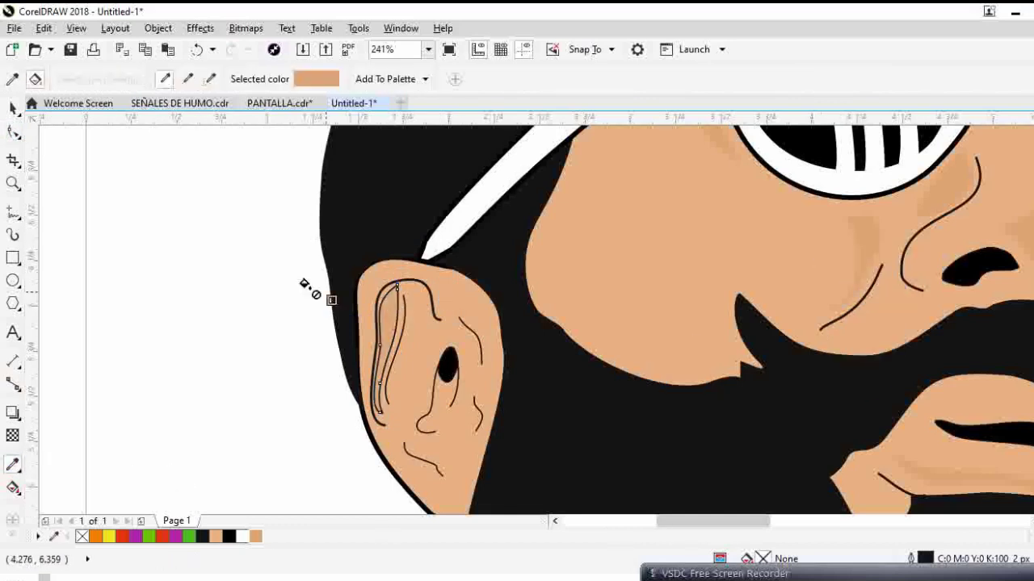
pyautogui.click(11, 110)
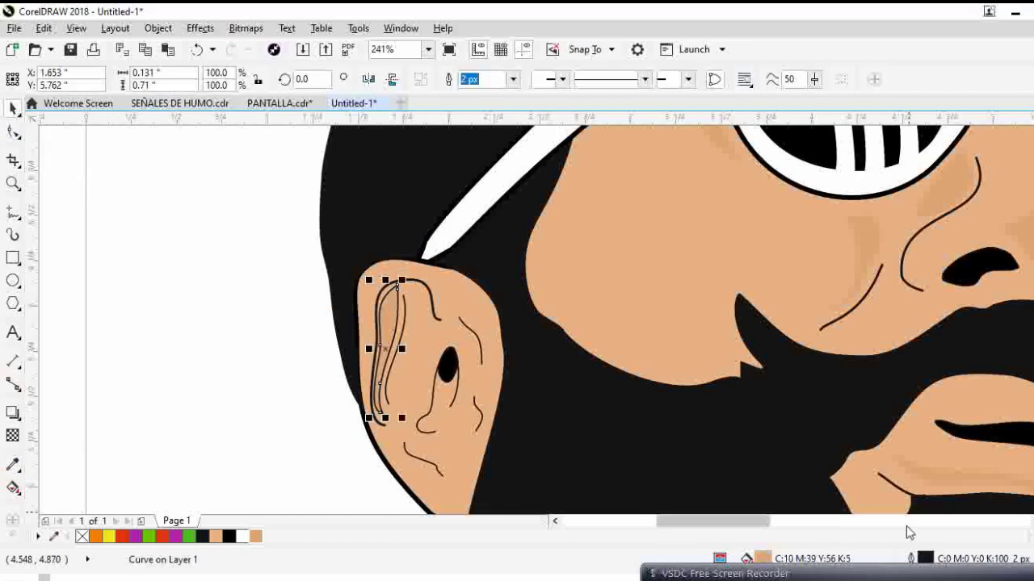
pyautogui.doubleClick(911, 559)
pyautogui.click(436, 191)
pyautogui.click(389, 205)
pyautogui.click(520, 444)
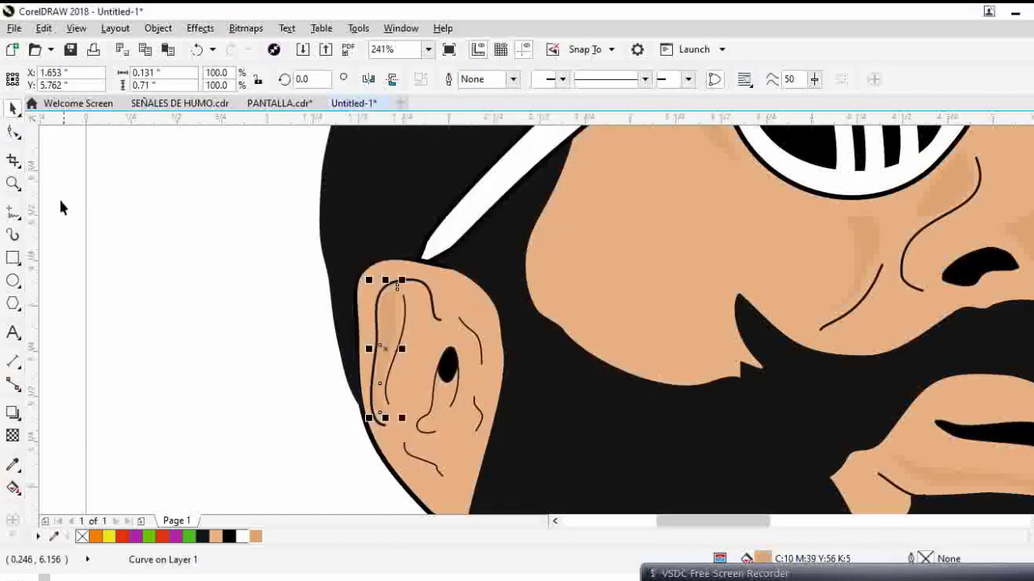
# Draw a wavy diagonal highlight strand on the side of the hair above the glasses temple.
pyautogui.click(12, 186)
pyautogui.scroll(-3, 320, 284)
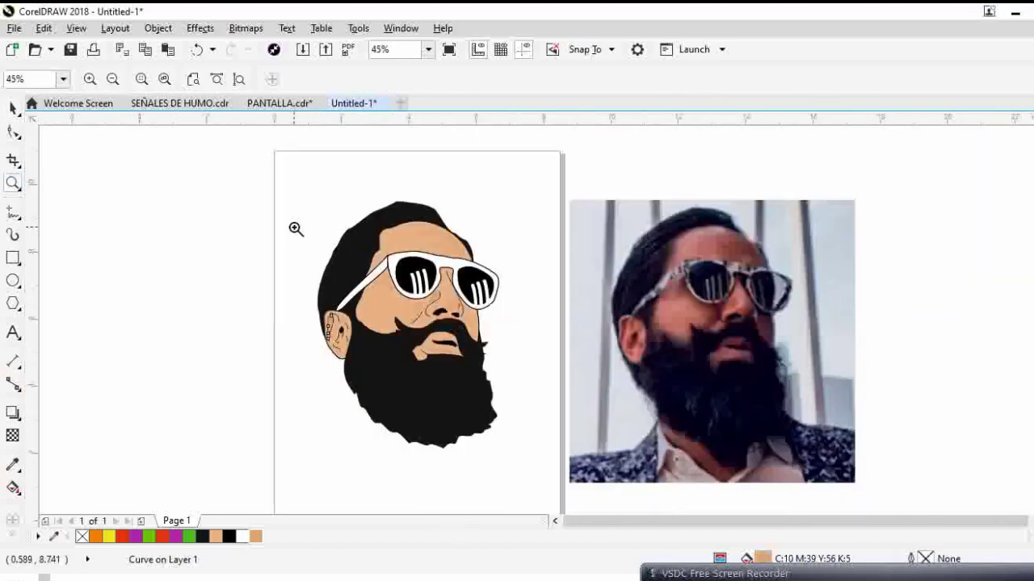
pyautogui.moveTo(337, 238)
pyautogui.mouseDown()
pyautogui.moveTo(510, 339)
pyautogui.moveTo(557, 397)
pyautogui.moveTo(566, 428)
pyautogui.mouseUp()
pyautogui.moveTo(296, 180); pyautogui.dragTo(651, 400)
pyautogui.click(12, 212)
pyautogui.moveTo(492, 184)
pyautogui.mouseDown()
pyautogui.moveTo(374, 314)
pyautogui.moveTo(493, 184)
pyautogui.mouseUp()
# Fill the hair strand with 90% black and remove its outline.
pyautogui.click(12, 132)
pyautogui.click(1032, 158)
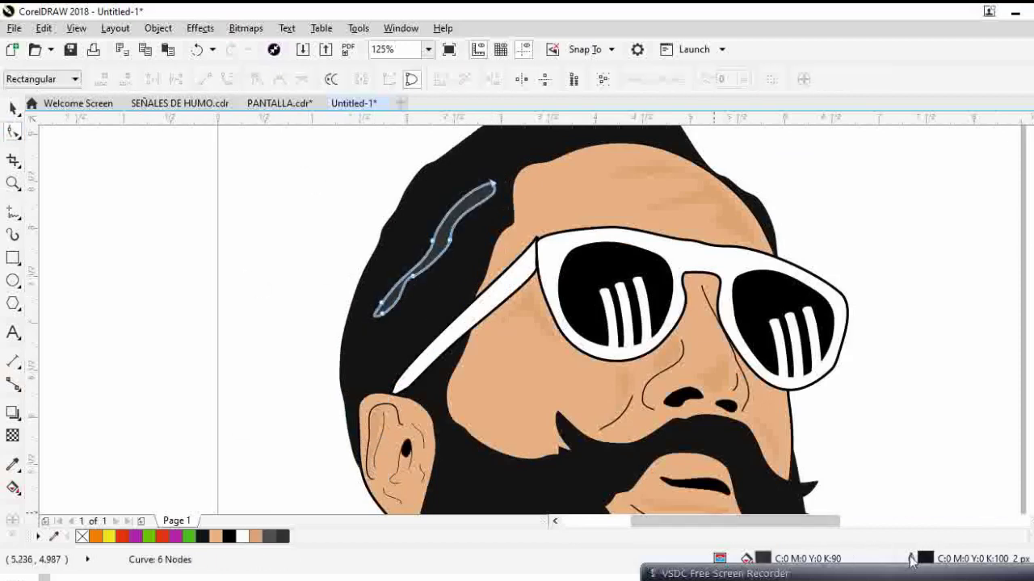
pyautogui.doubleClick(911, 559)
pyautogui.click(550, 452)
# Add further dark grey highlight strands on the side of the hair next to the first one.
pyautogui.doubleClick(12, 184)
pyautogui.moveTo(294, 185); pyautogui.dragTo(683, 391)
pyautogui.click(12, 108)
pyautogui.moveTo(265, 269); pyautogui.dragTo(264, 299)
pyautogui.moveTo(303, 246); pyautogui.dragTo(267, 313)
pyautogui.click(425, 206)
pyautogui.click(484, 171)
pyautogui.click(265, 295)
pyautogui.click(726, 242)
# Draw a highlight about 2.66 by 0.95 inches across the top of the hair, filled with 90% black and without an outline.
pyautogui.click(12, 212)
pyautogui.moveTo(413, 185)
pyautogui.mouseDown()
pyautogui.moveTo(337, 182)
pyautogui.moveTo(415, 185)
pyautogui.mouseUp()
pyautogui.click(1032, 157)
pyautogui.doubleClick(911, 559)
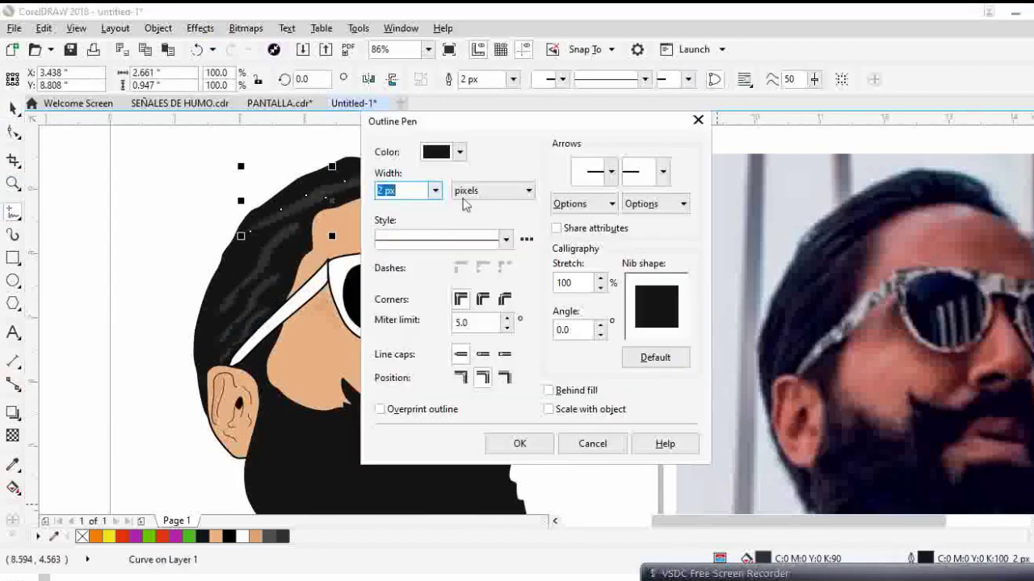
pyautogui.click(434, 192)
pyautogui.click(408, 205)
pyautogui.click(519, 443)
# Draw a jagged highlight strand on the side of the beard below the ear.
pyautogui.doubleClick(12, 183)
pyautogui.moveTo(249, 196); pyautogui.dragTo(796, 482)
pyautogui.click(12, 213)
pyautogui.moveTo(346, 340); pyautogui.dragTo(319, 383)
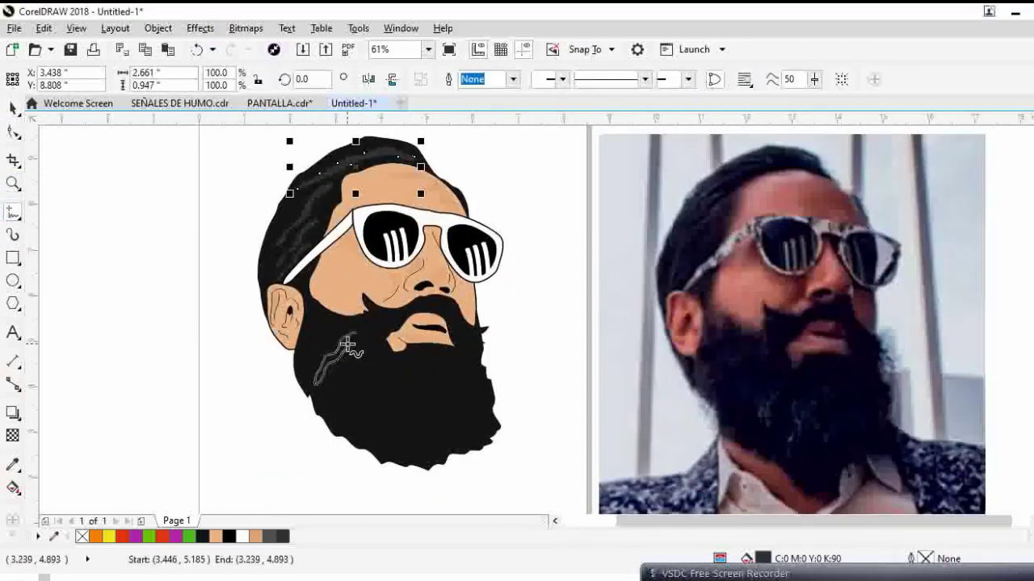
pyautogui.press('F10')
pyautogui.press('space')
pyautogui.click(548, 324)
# Draw a vertical highlight strand in the beard below the moustache tip, filled with 90% black and without an outline.
pyautogui.click(12, 212)
pyautogui.moveTo(370, 347)
pyautogui.mouseDown()
pyautogui.moveTo(374, 410)
pyautogui.moveTo(371, 347)
pyautogui.mouseUp()
pyautogui.click(1032, 158)
pyautogui.doubleClick(925, 559)
pyautogui.click(434, 192)
pyautogui.click(411, 207)
pyautogui.click(519, 443)
# Draw another highlight strand in the beard below the mouth, filled with 90% black and without an outline.
pyautogui.moveTo(414, 373)
pyautogui.mouseDown()
pyautogui.moveTo(433, 445)
pyautogui.moveTo(414, 374)
pyautogui.moveTo(484, 425)
pyautogui.mouseUp()
pyautogui.click(1032, 158)
pyautogui.doubleClick(924, 559)
pyautogui.click(434, 191)
pyautogui.click(411, 208)
pyautogui.click(519, 444)
# Draw a slanted highlight near the beard's front edge, filled with 90% black and without an outline.
pyautogui.moveTo(484, 425); pyautogui.dragTo(452, 370)
pyautogui.click(12, 132)
pyautogui.click(1032, 157)
pyautogui.doubleClick(925, 559)
pyautogui.press('Return')
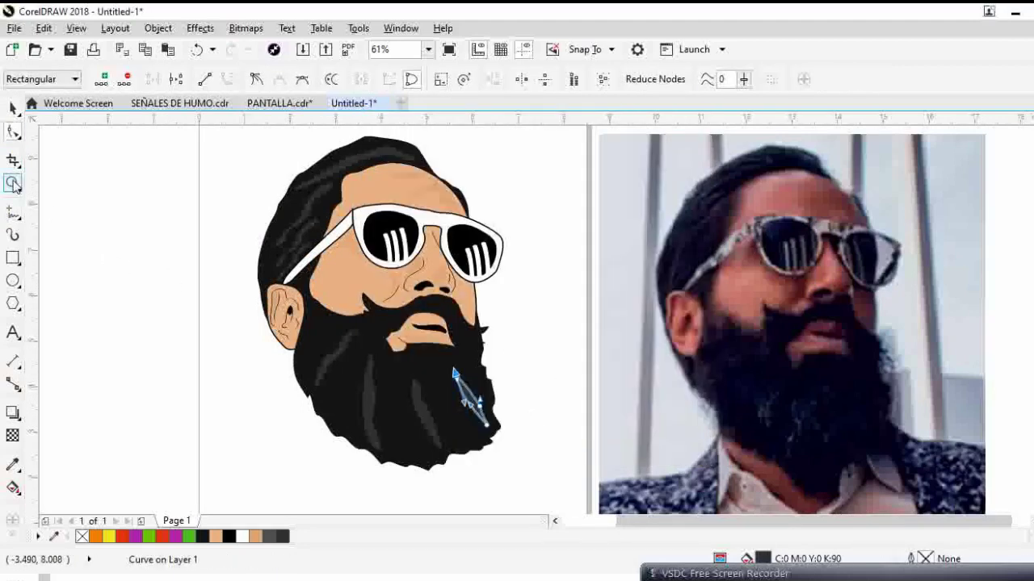
# Draw a small highlight where the moustache meets the beard's front edge and fill it with 90% black.
pyautogui.scroll(5, 380, 348)
pyautogui.press('F5')
pyautogui.moveTo(682, 395)
pyautogui.mouseDown()
pyautogui.moveTo(714, 387)
pyautogui.moveTo(692, 343)
pyautogui.moveTo(707, 363)
pyautogui.mouseUp()
pyautogui.click(1032, 157)
pyautogui.click(1033, 158)
pyautogui.press('z')
pyautogui.press('F3')
pyautogui.press('F3')
pyautogui.press('F3')
pyautogui.moveTo(453, 202); pyautogui.dragTo(785, 437)
# Fill the temple and front frame of the sunglasses with yellow.
pyautogui.click(12, 108)
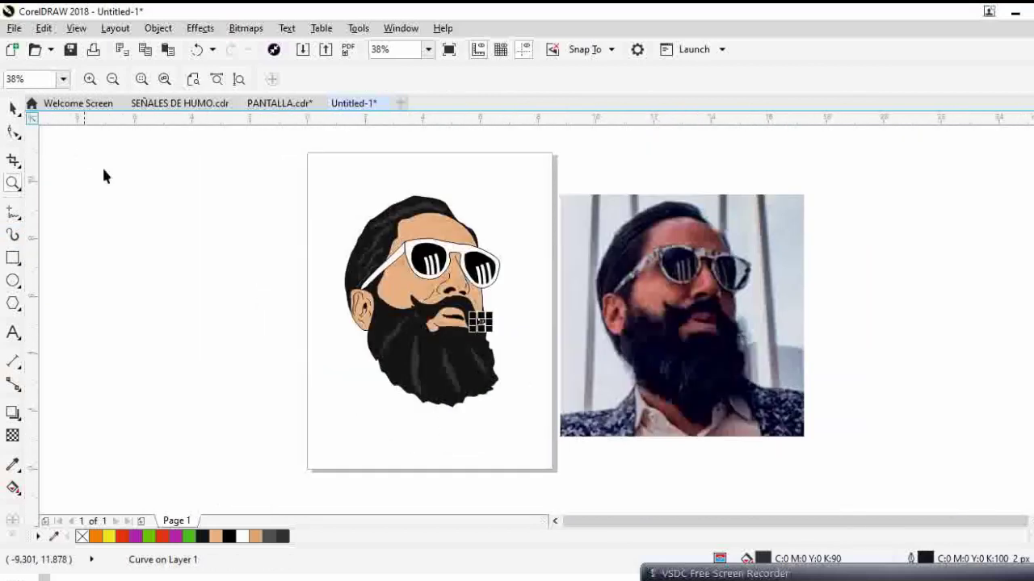
pyautogui.click(384, 270)
pyautogui.click(109, 537)
pyautogui.click(410, 255)
pyautogui.click(108, 537)
pyautogui.moveTo(536, 296); pyautogui.dragTo(470, 252)
pyautogui.click(109, 536)
# Fill the reflection stripes on both sunglass lenses with yellow.
pyautogui.click(437, 262)
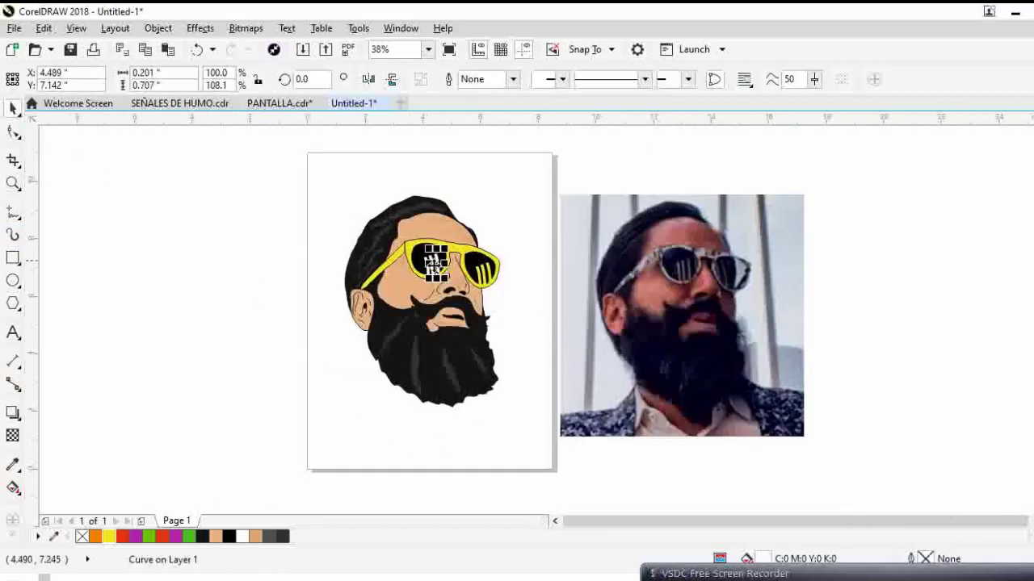
pyautogui.press('z')
pyautogui.moveTo(347, 193); pyautogui.dragTo(577, 343)
pyautogui.click(12, 108)
pyautogui.keyDown('shift'); pyautogui.click(451, 321); pyautogui.keyUp('shift')
pyautogui.click(109, 536)
# Delete the reference photo beside the page.
pyautogui.press('F4')
pyautogui.press('space')
pyautogui.click(654, 349)
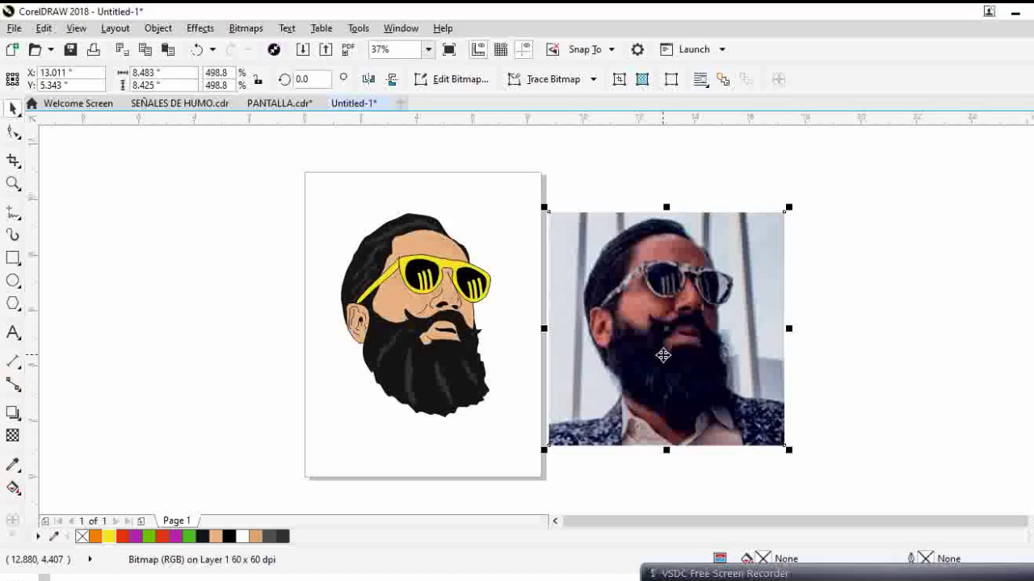
pyautogui.press('Delete')
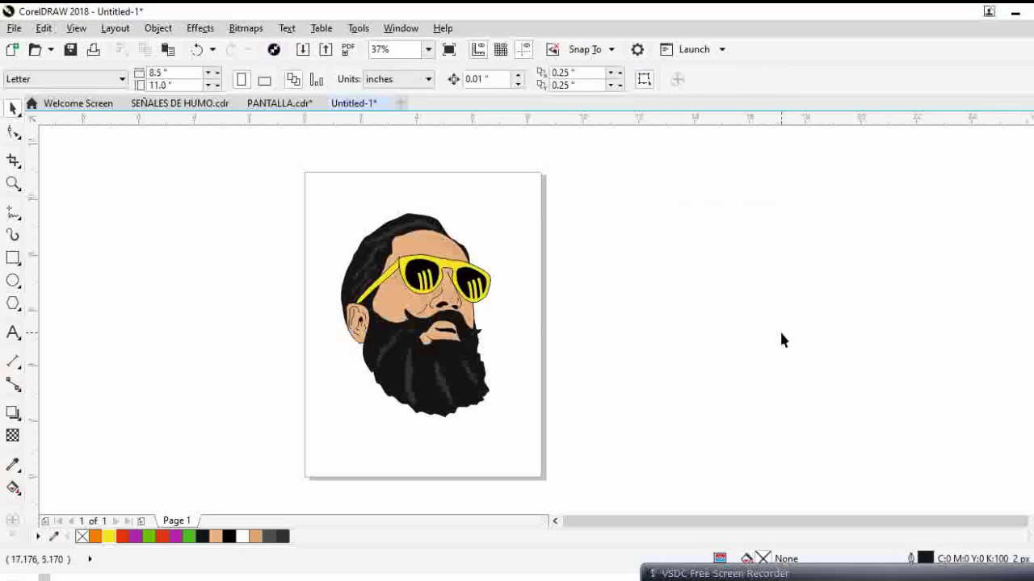
# Group the whole portrait and give its outer contour a yellow outline 16 px wide.
pyautogui.hotkey('ctrl', 'a')
pyautogui.hotkey('ctrl', 'g')
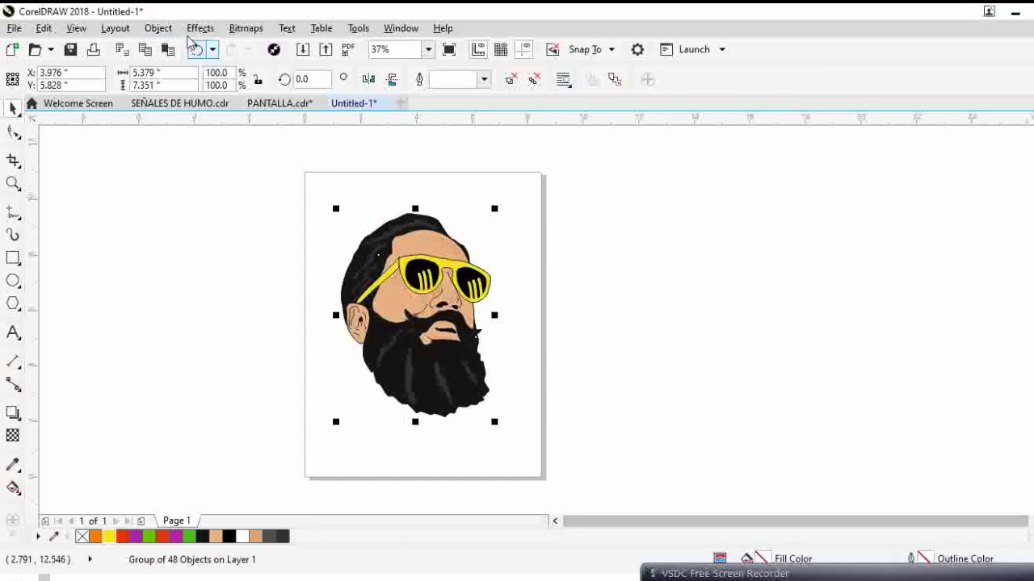
pyautogui.click(158, 29)
pyautogui.moveTo(234, 260)
pyautogui.click(428, 280)
pyautogui.doubleClick(925, 558)
pyautogui.click(435, 191)
pyautogui.click(397, 327)
pyautogui.click(459, 152)
pyautogui.click(517, 236)
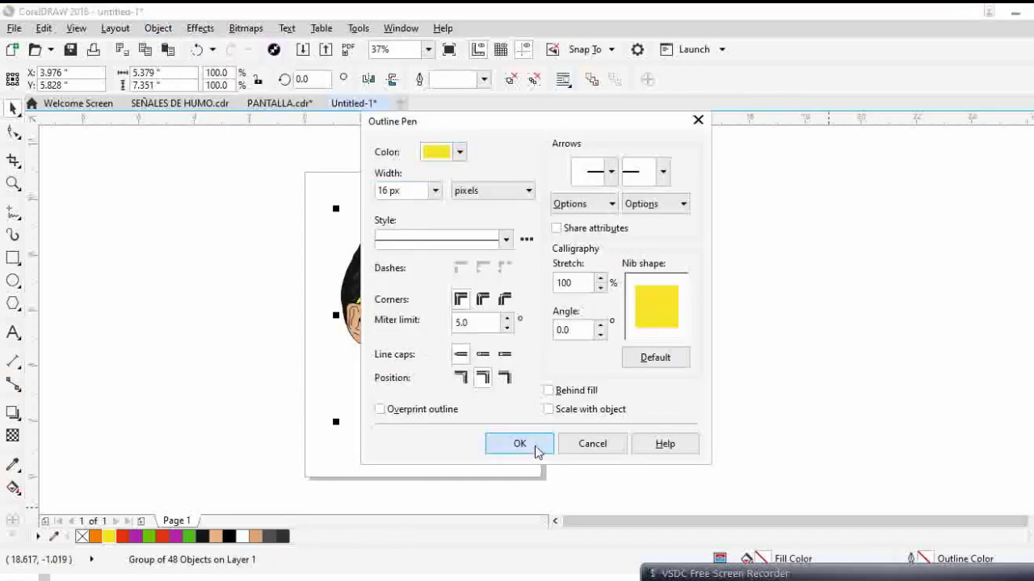
pyautogui.click(534, 449)
# Set the portrait's yellow contour outline width to 32 px.
pyautogui.doubleClick(924, 559)
pyautogui.click(435, 191)
pyautogui.moveTo(390, 193); pyautogui.dragTo(372, 192)
pyautogui.write('32')
pyautogui.press('Return')
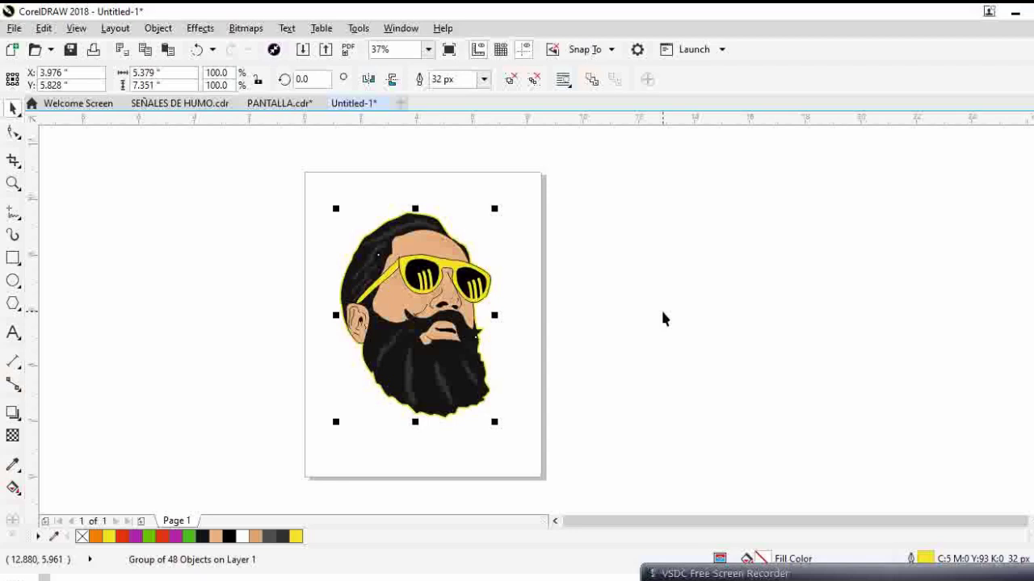
# Set the portrait's yellow contour outline width to 64 px.
pyautogui.click(13, 183)
pyautogui.moveTo(310, 187); pyautogui.dragTo(629, 476)
pyautogui.click(13, 109)
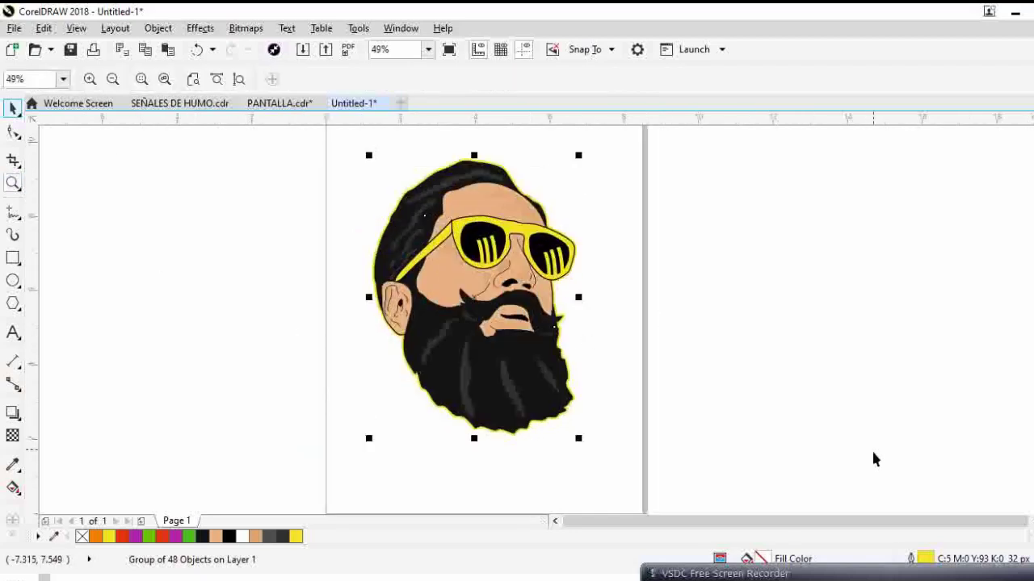
pyautogui.doubleClick(911, 560)
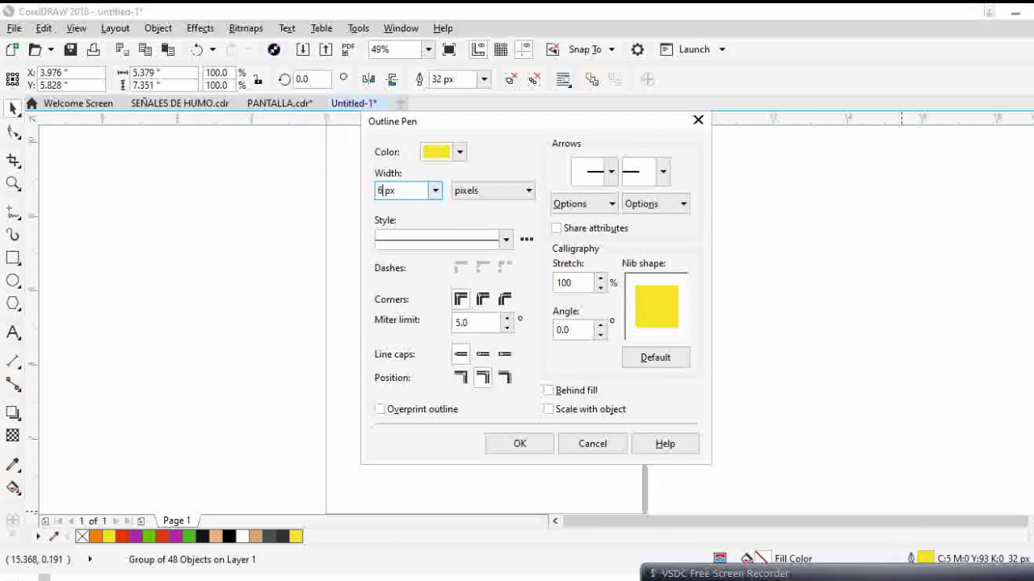
pyautogui.click(502, 444)
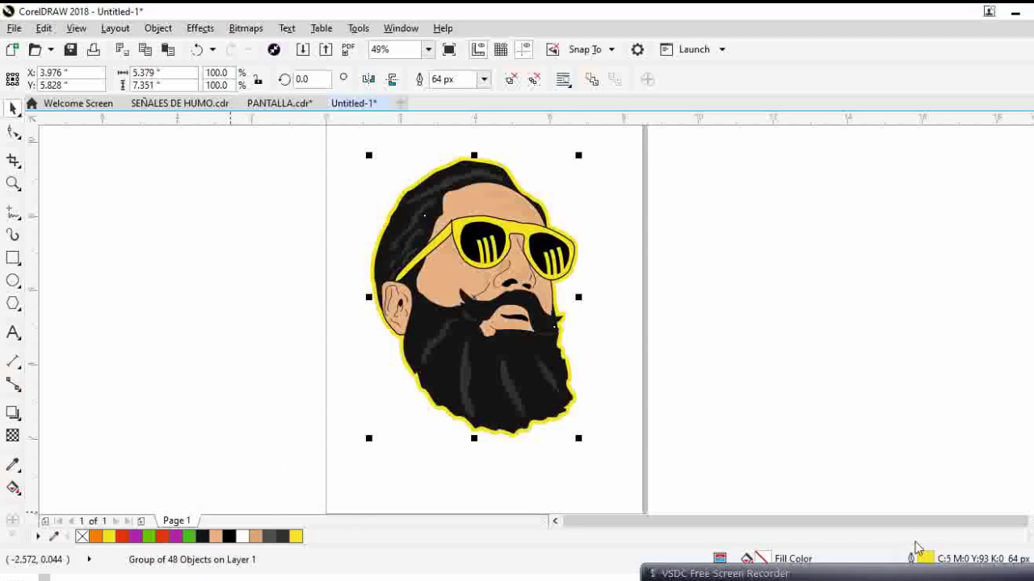
# Recolour the portrait's outer contour outline to purple by sampling the purple swatch from the document's colours, then deselect the portrait.
pyautogui.doubleClick(911, 560)
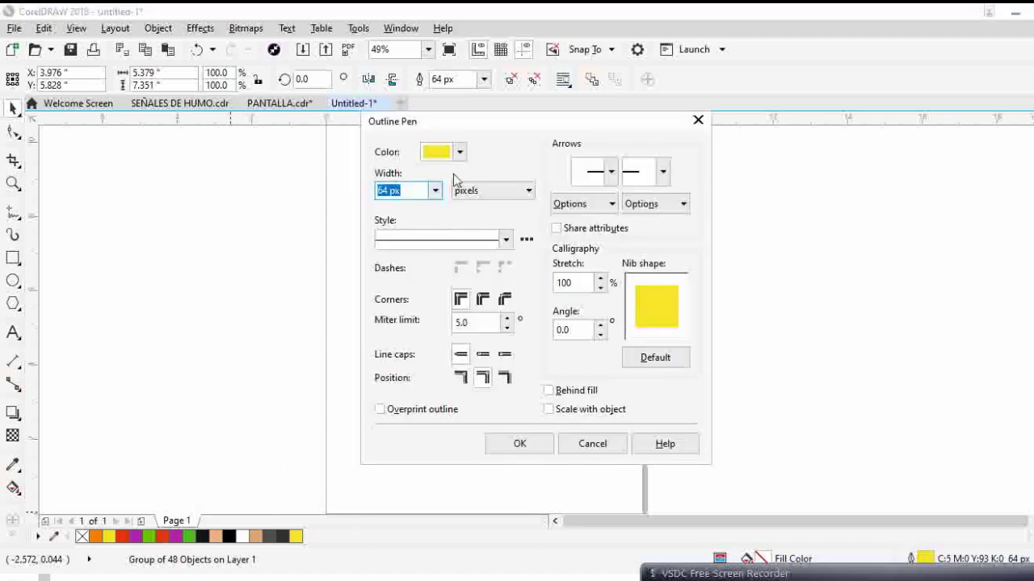
pyautogui.click(460, 152)
pyautogui.click(485, 193)
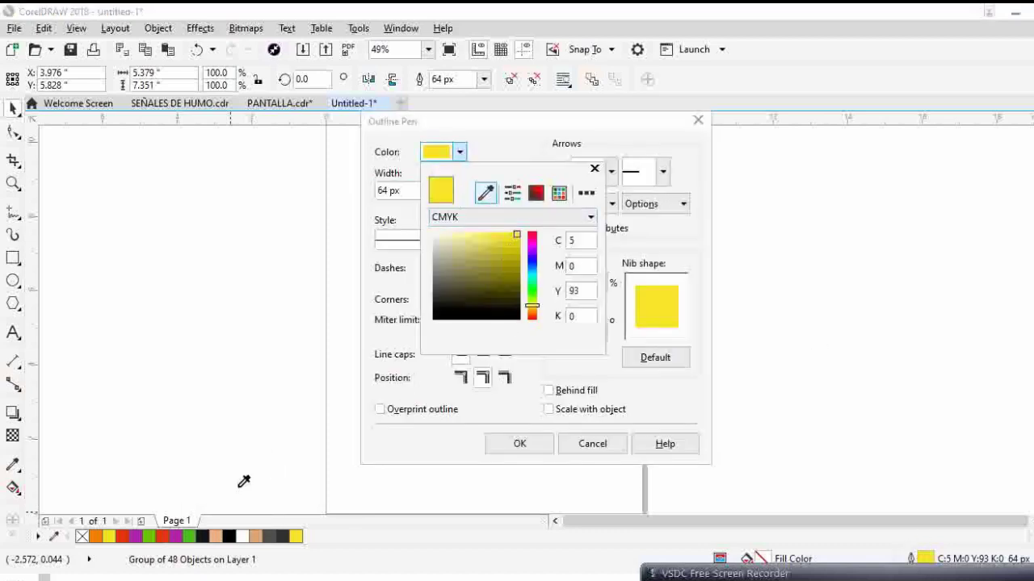
pyautogui.click(178, 538)
pyautogui.click(520, 447)
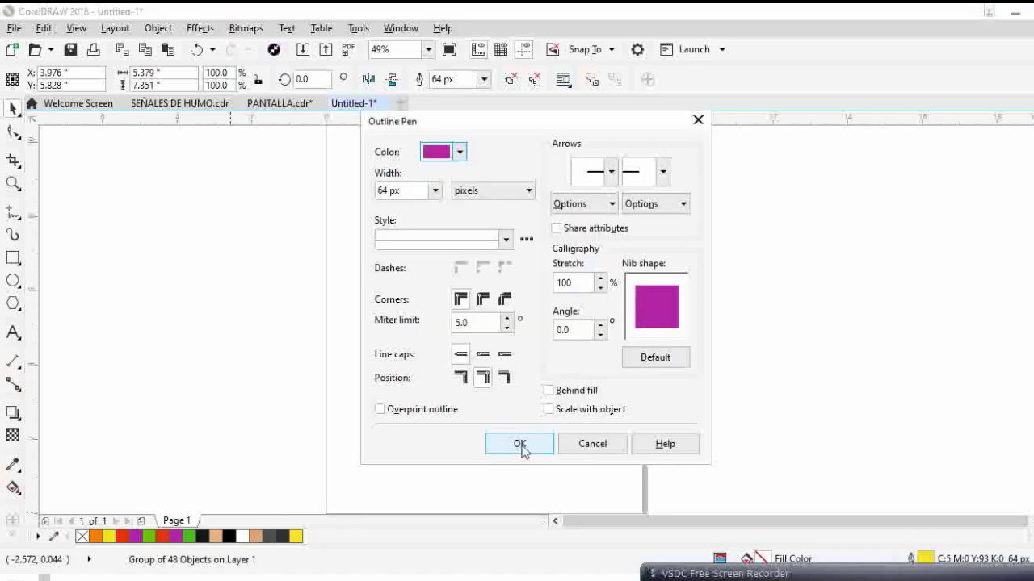
pyautogui.click(520, 447)
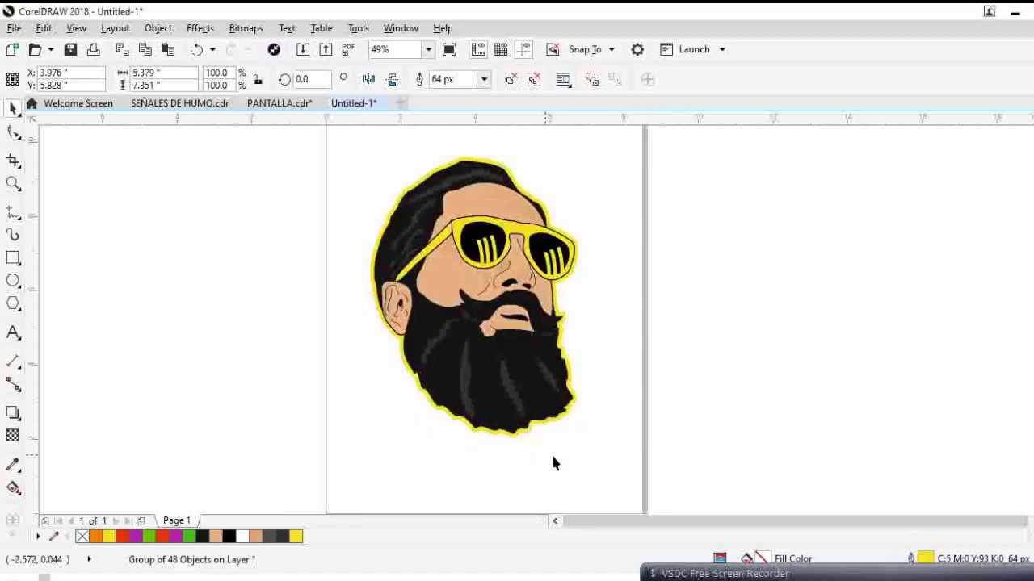
pyautogui.click(670, 385)
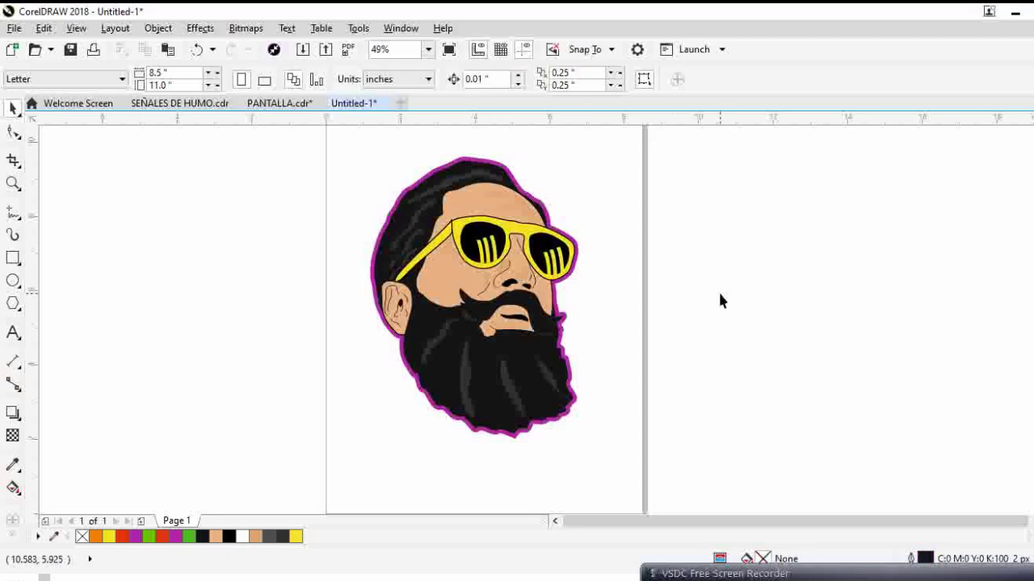
# Fit the entire page in view to examine the finished portrait with its contour outline.
pyautogui.click(13, 184)
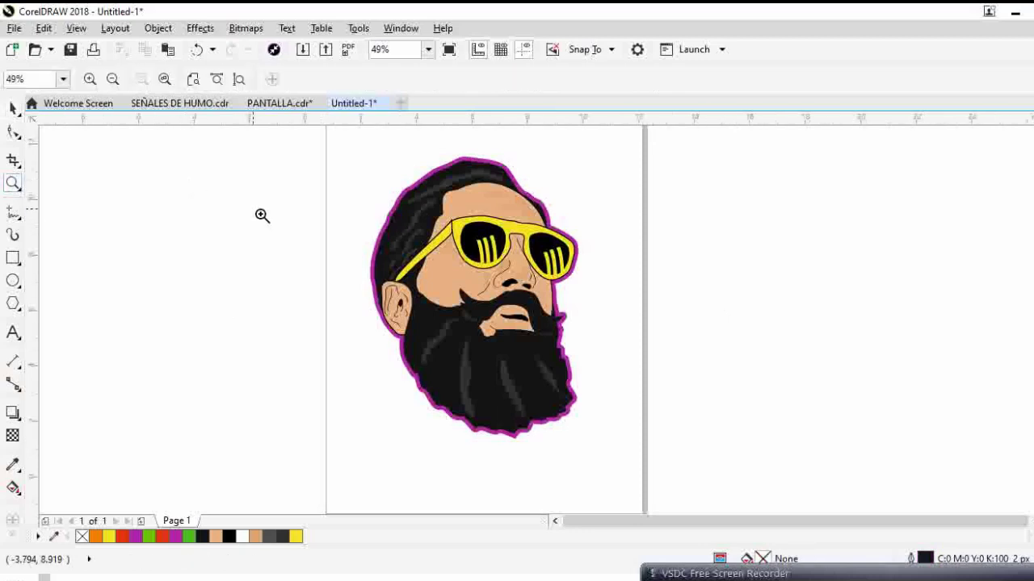
pyautogui.rightClick(266, 218)
pyautogui.moveTo(269, 157); pyautogui.dragTo(651, 494)
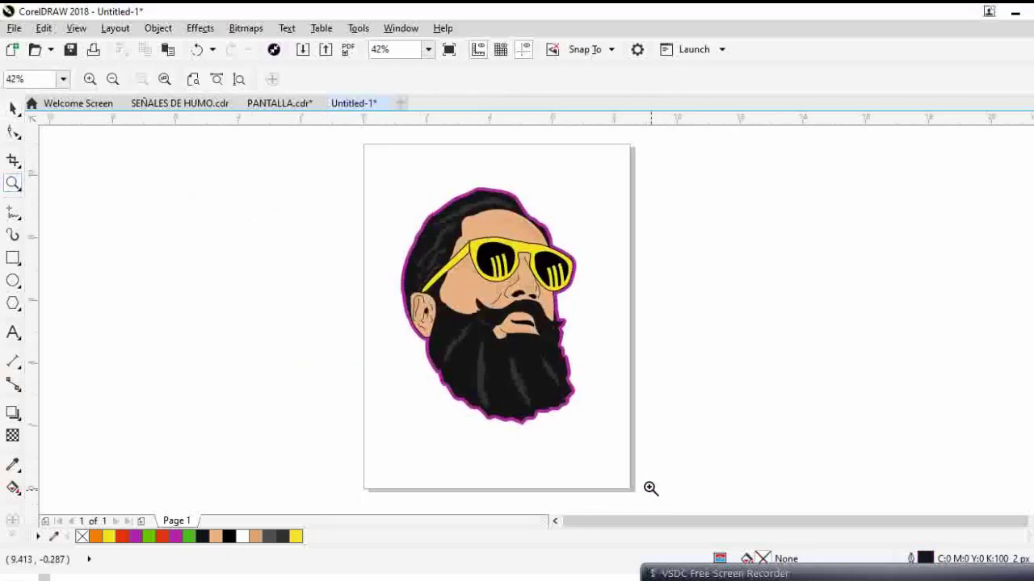
pyautogui.click(13, 108)
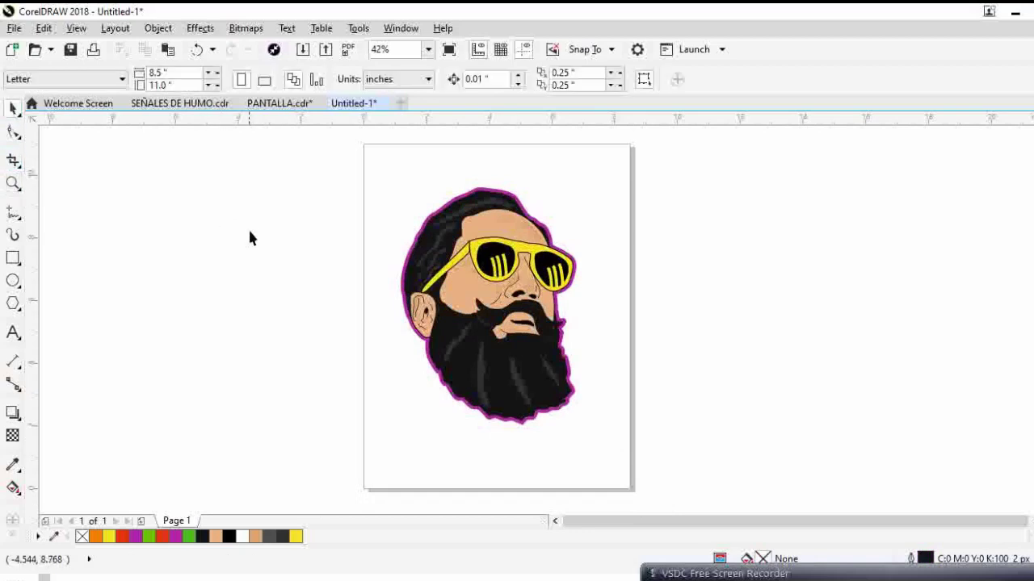